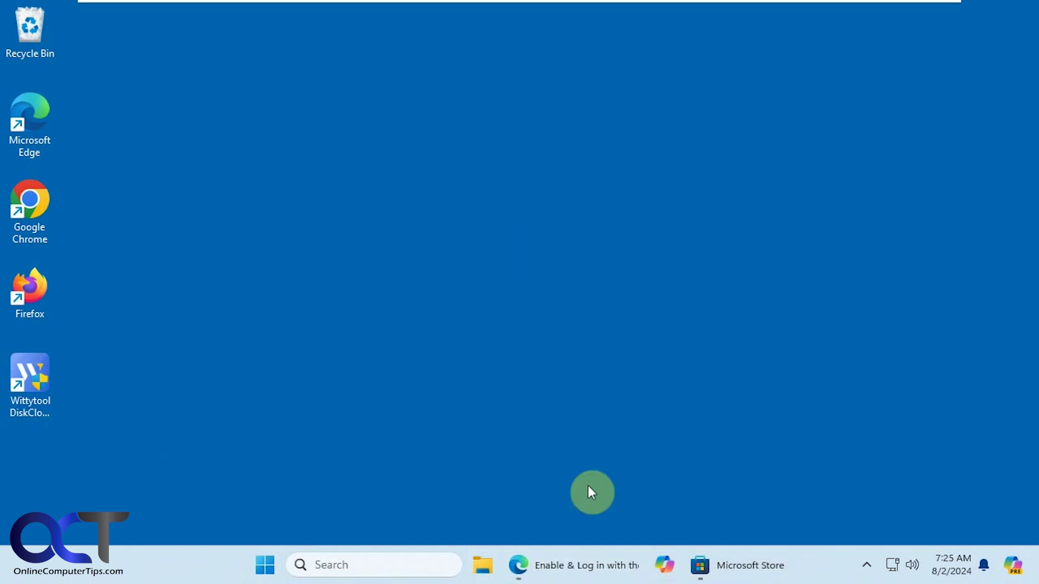
Step: Bring the Edge article window forward and open the Copilot sidebar beside it
left_click(592, 565)
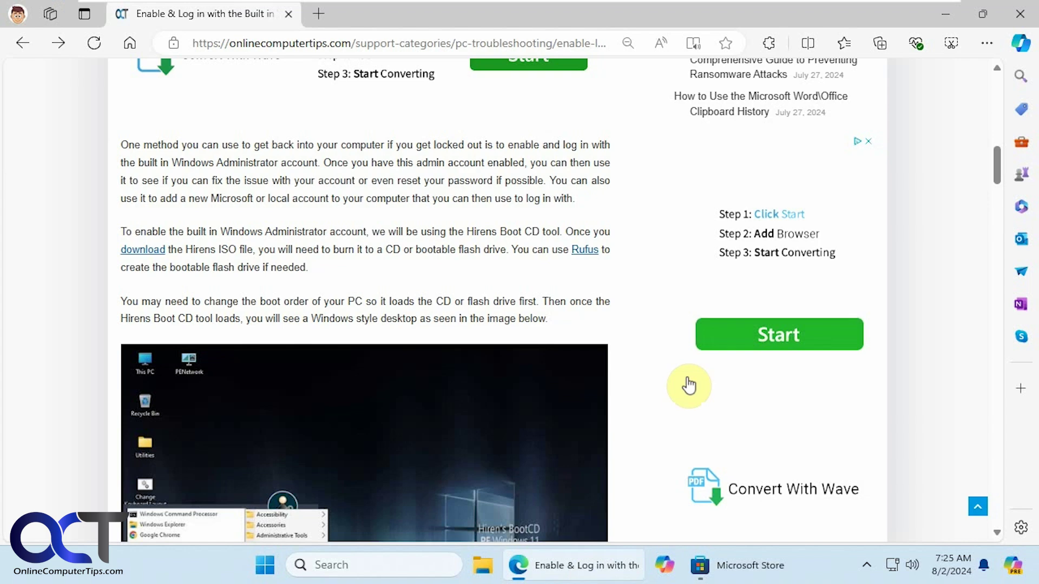
left_click(1022, 46)
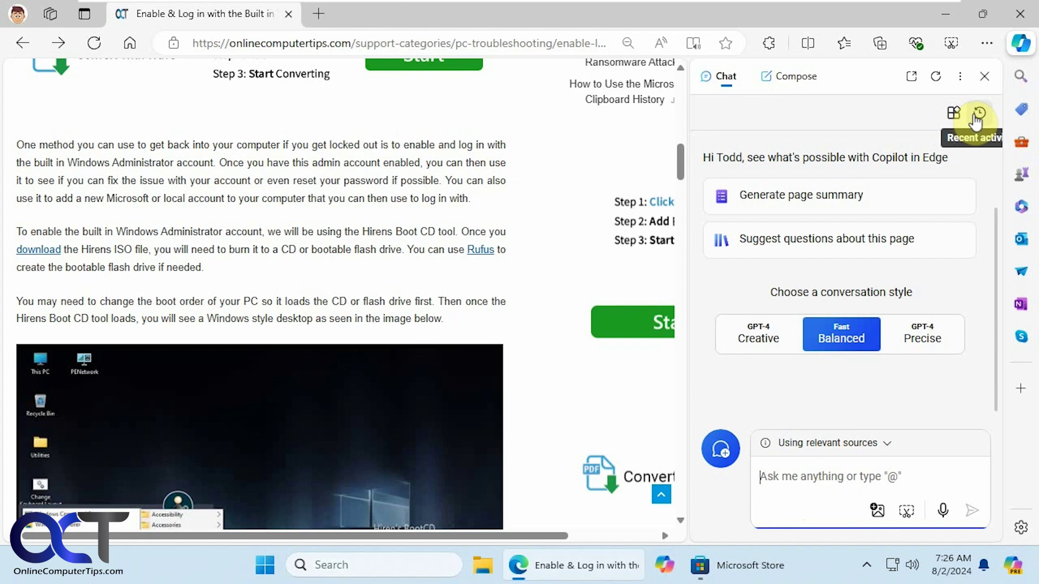
left_click(793, 76)
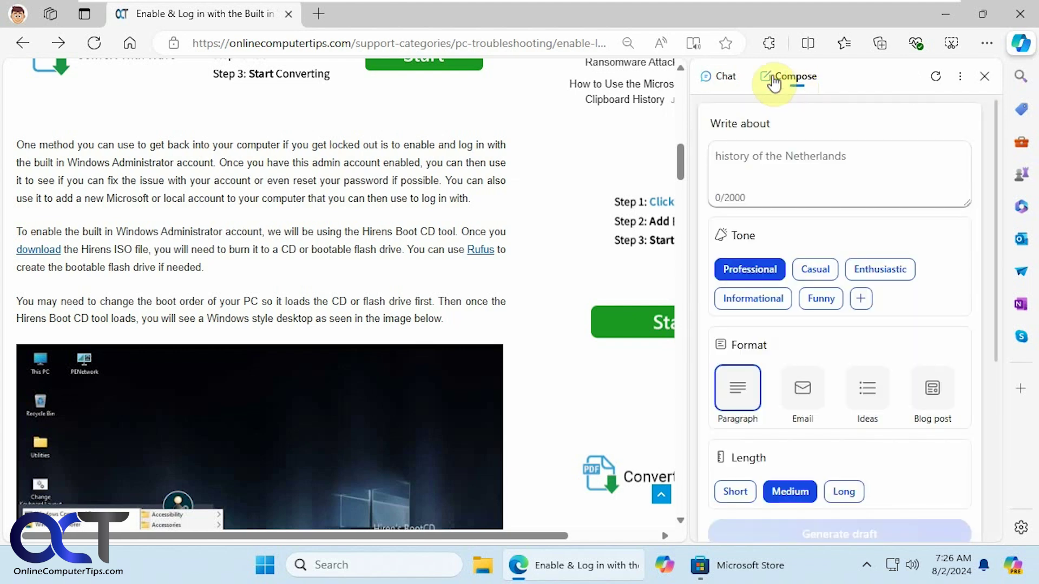
left_click(730, 80)
left_click(960, 75)
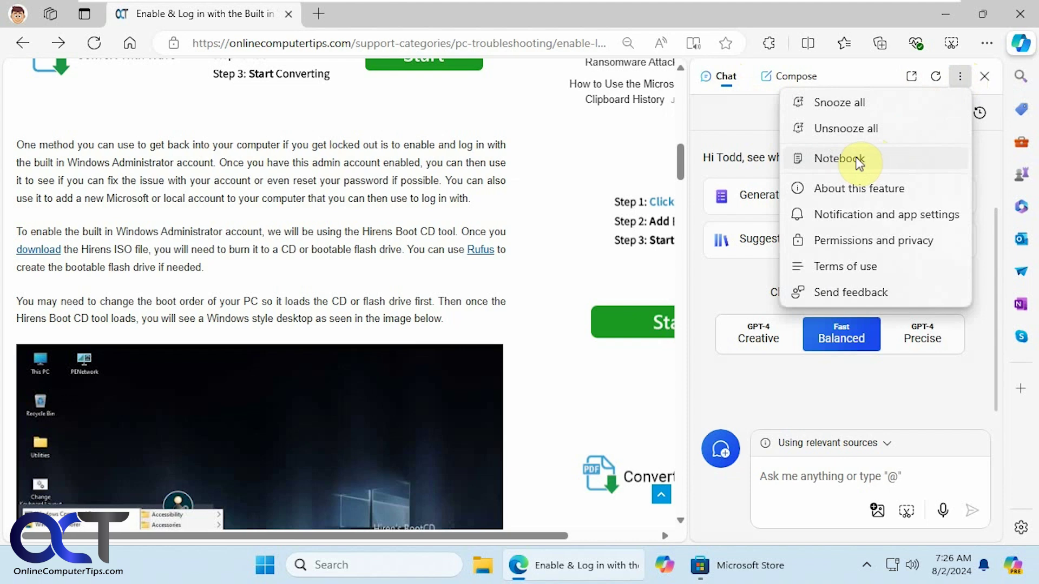
left_click(741, 117)
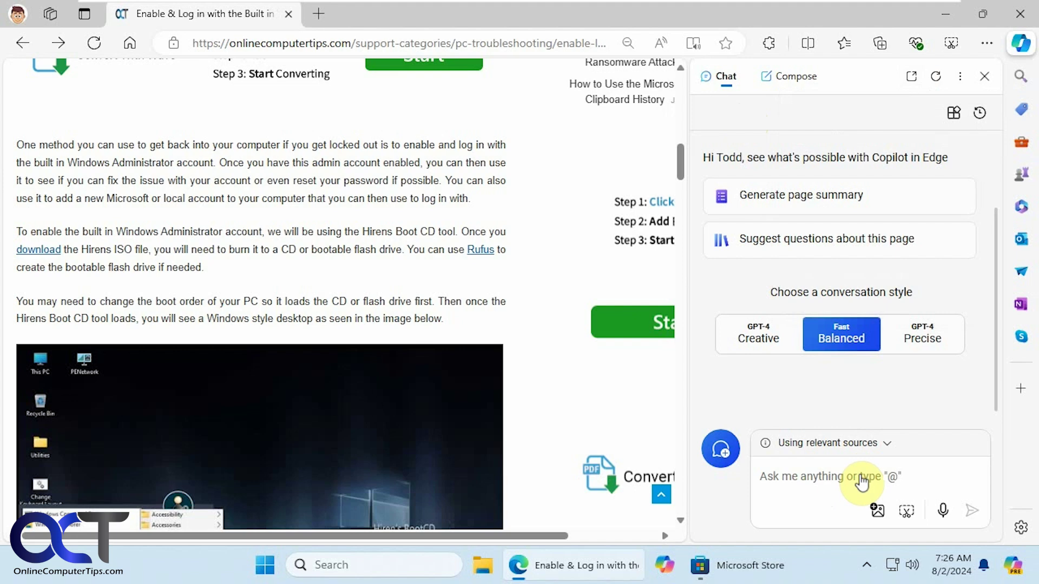
Step: Select the paragraph on enabling the built-in Administrator account and send it to Copilot with Ask Copilot
left_click_drag(206, 267, 28, 226)
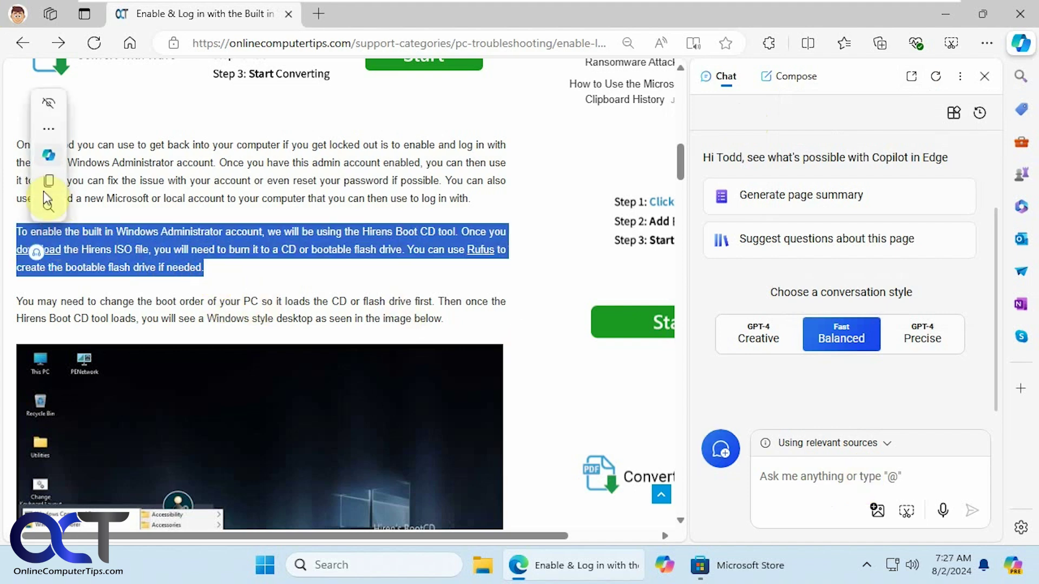
mouse_move(51, 158)
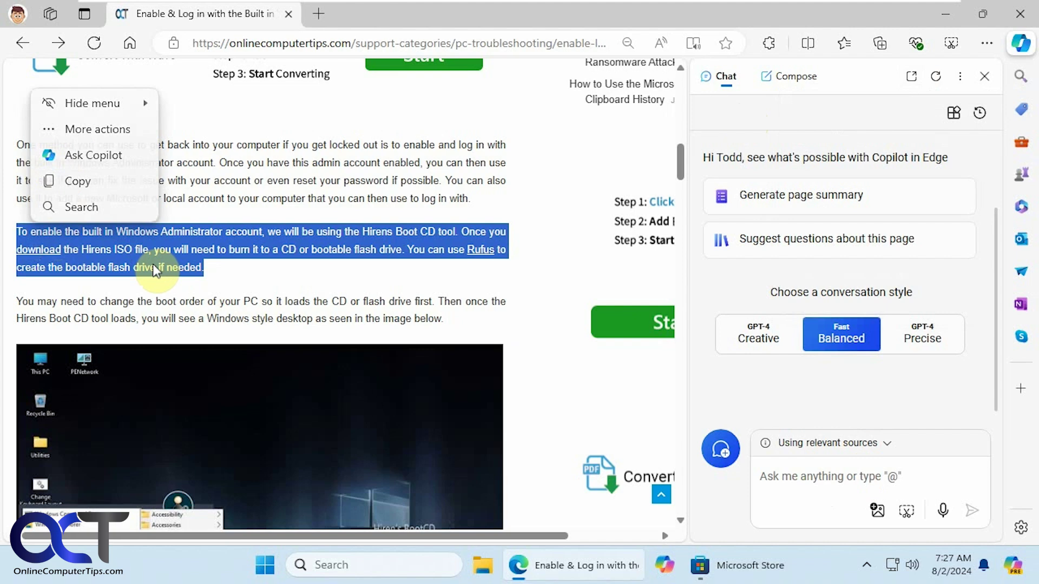
right_click(189, 270)
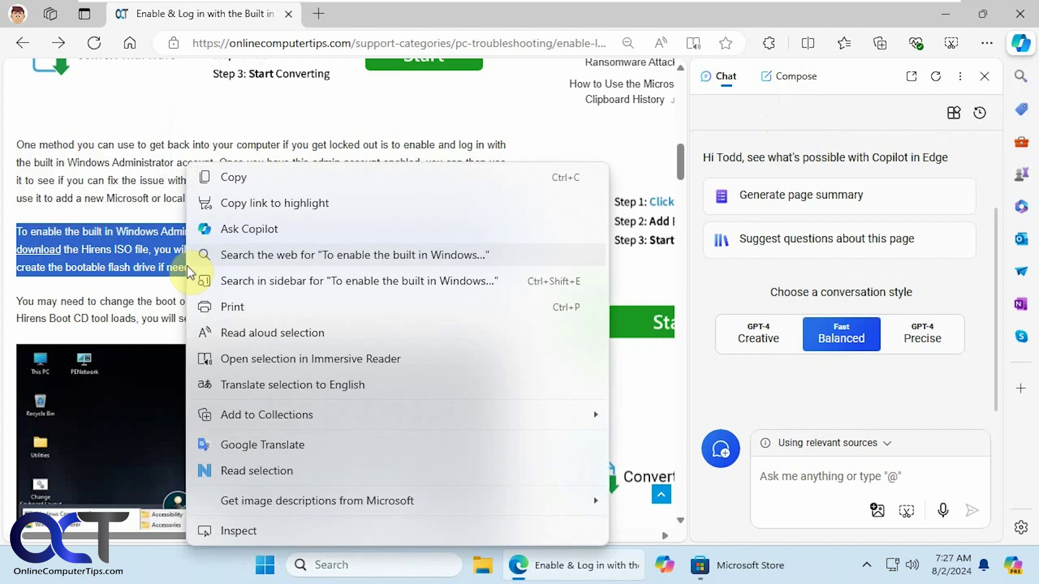
left_click(239, 226)
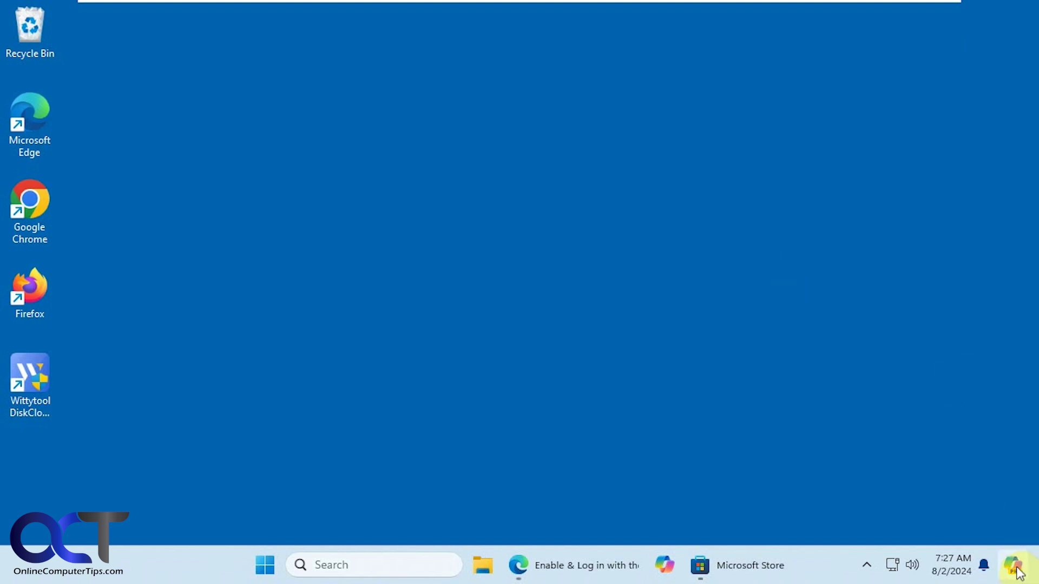
Step: Check Copilot in the taskbar settings, then view Windows 11 Pro version 23H2 on System > About
right_click(816, 560)
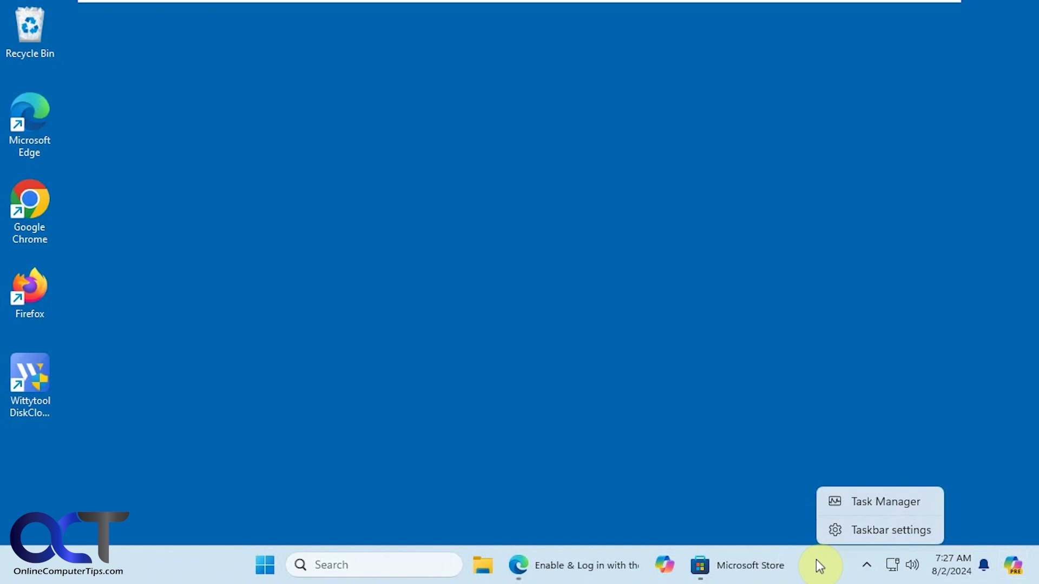
left_click(867, 531)
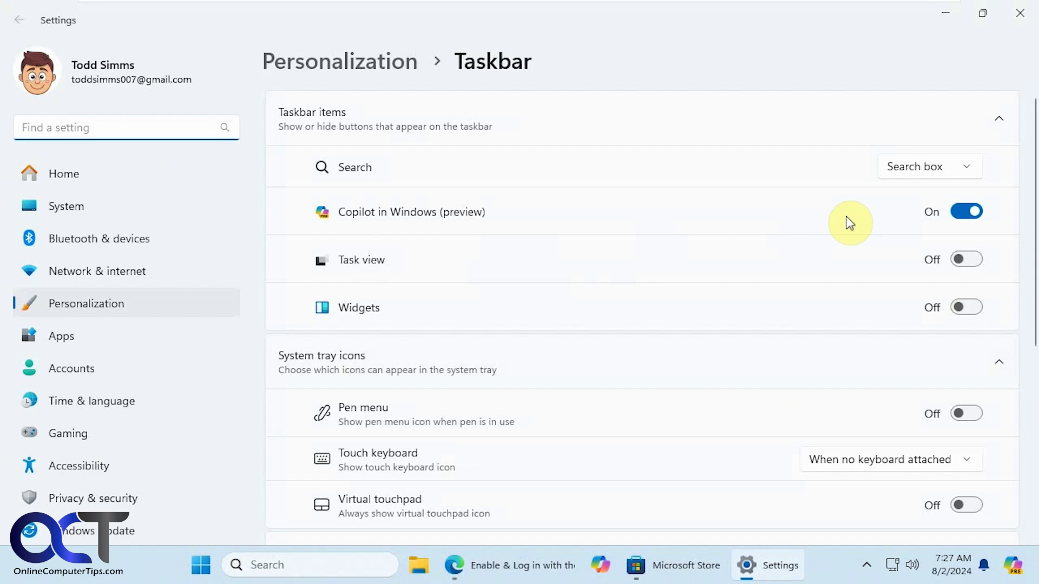
left_click(87, 203)
scroll(411, 348, "down", 10)
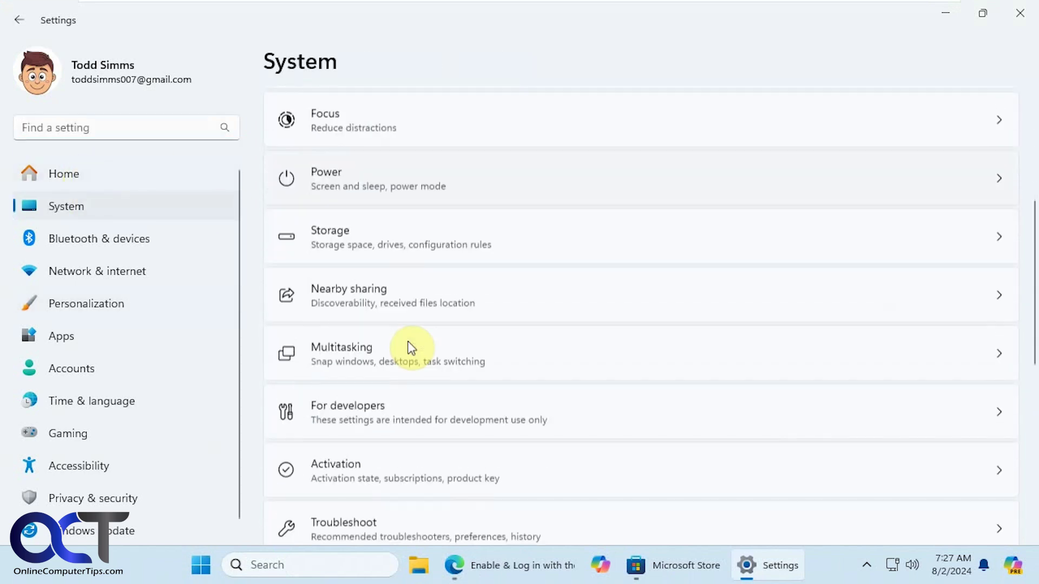
left_click(385, 483)
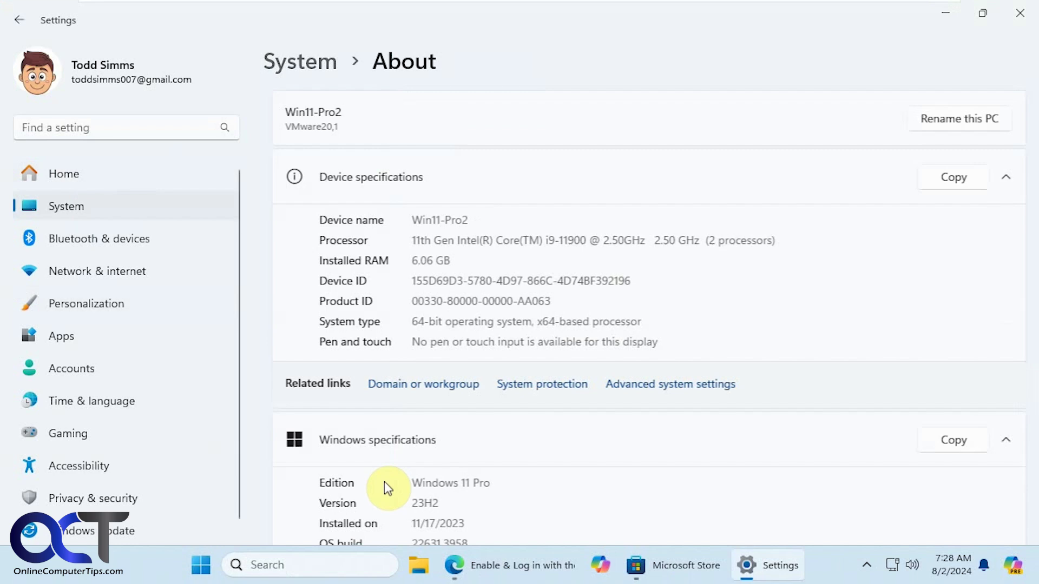
scroll(388, 475, "down", 1)
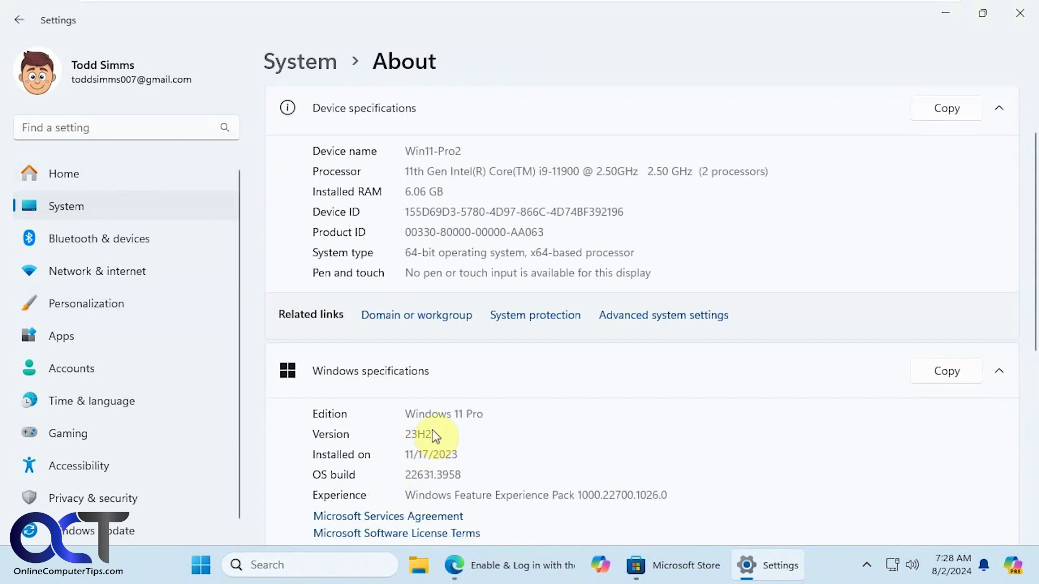
left_click_drag(435, 436, 387, 433)
left_click(466, 432)
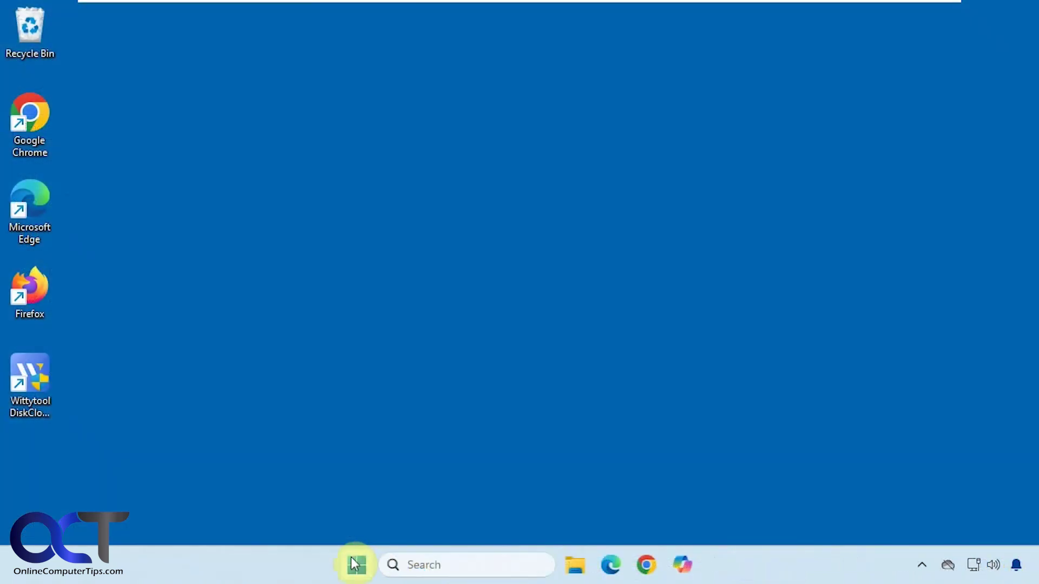
Step: Open Settings to System > About, highlight the Windows version, then open Taskbar settings
left_click(356, 565)
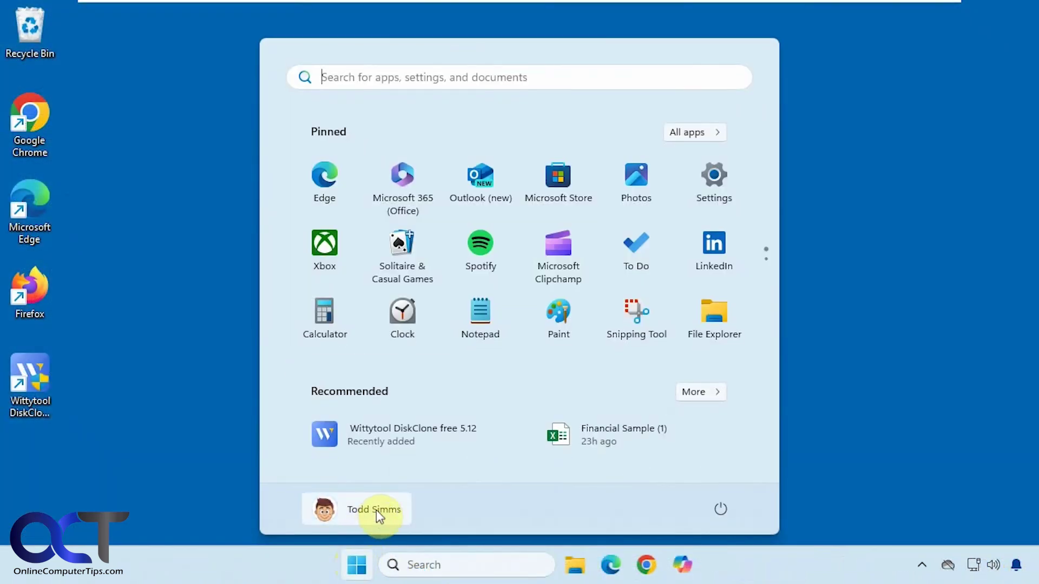
left_click(709, 191)
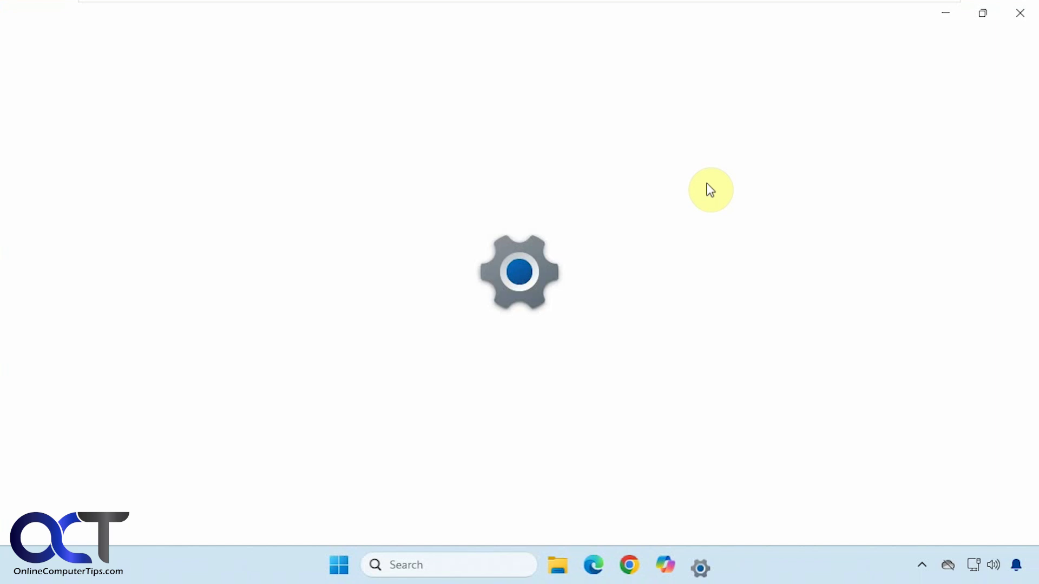
left_click(128, 207)
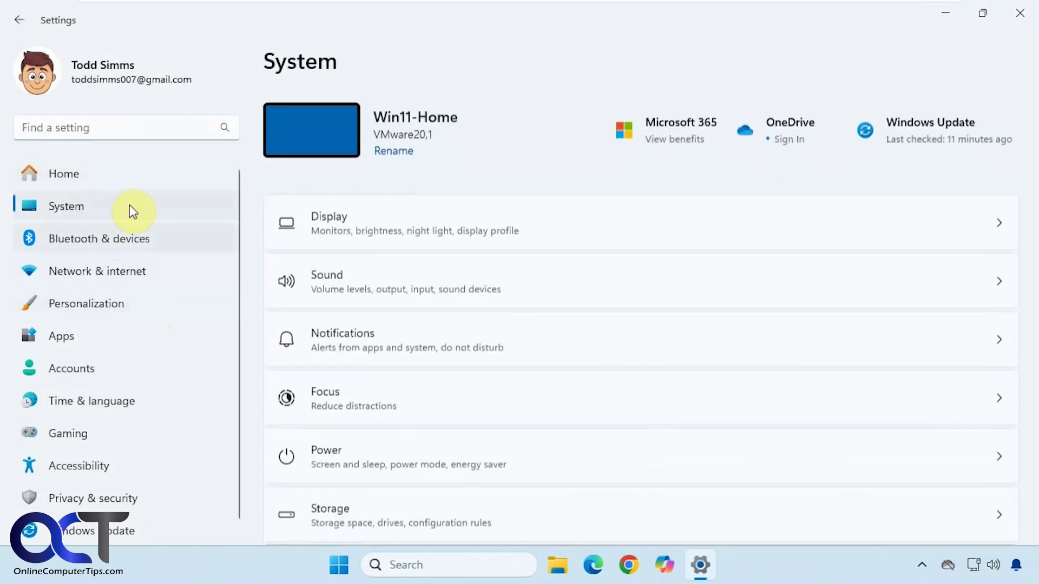
scroll(533, 352, "down", 5)
scroll(535, 361, "down", 7)
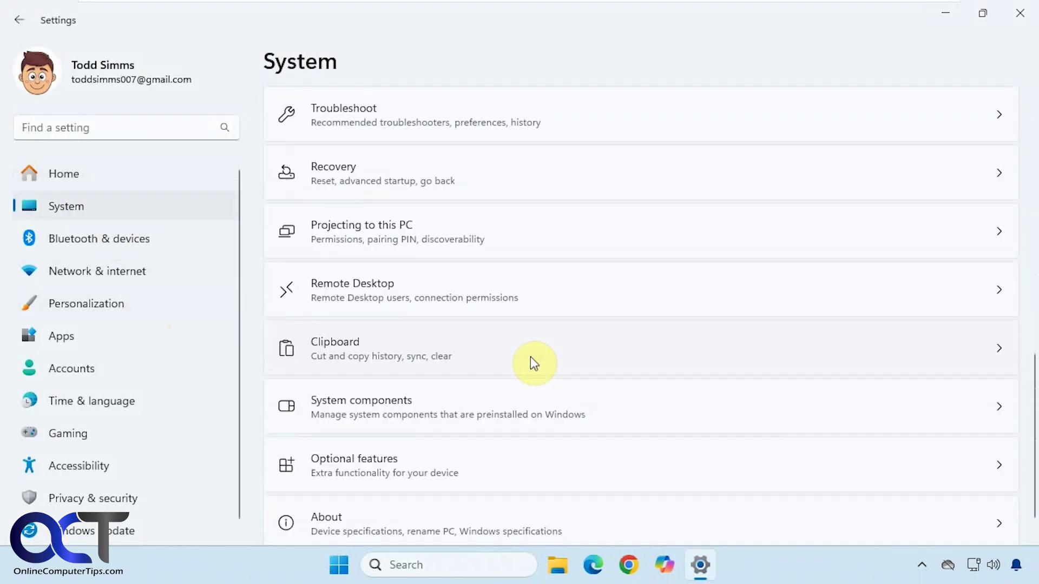
left_click(444, 492)
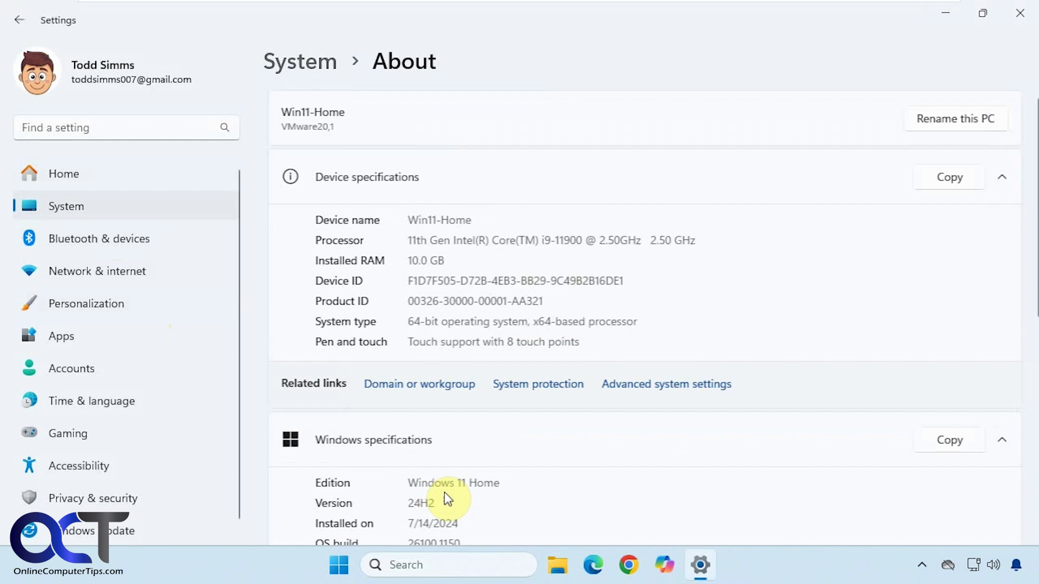
double_click(422, 502)
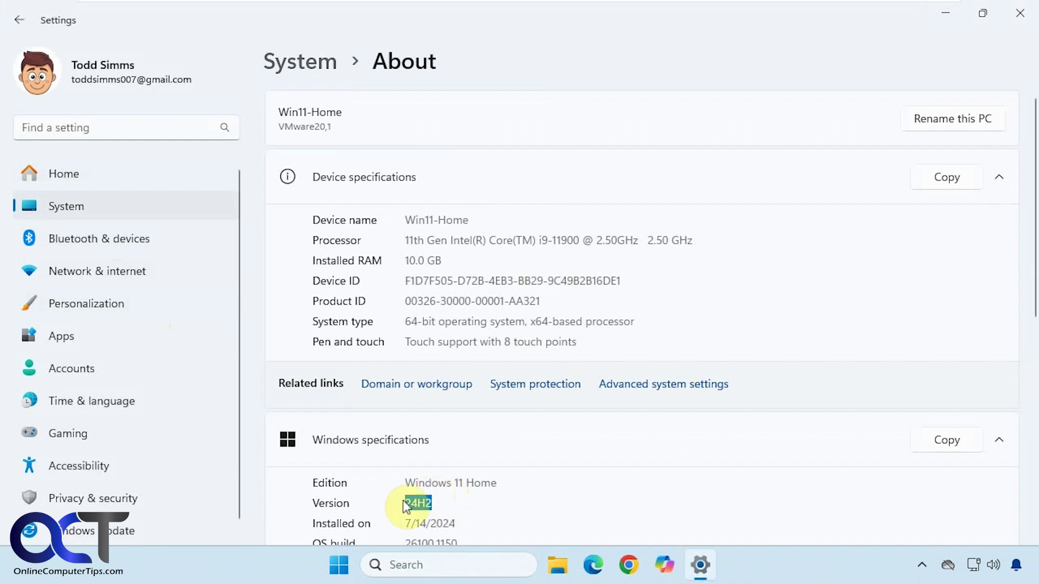
right_click(779, 568)
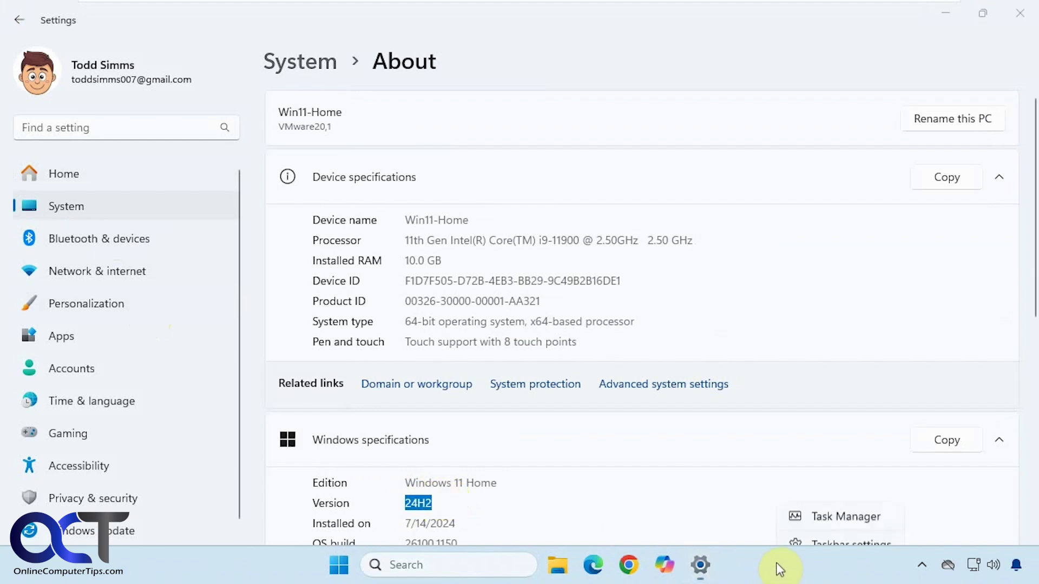
left_click(834, 533)
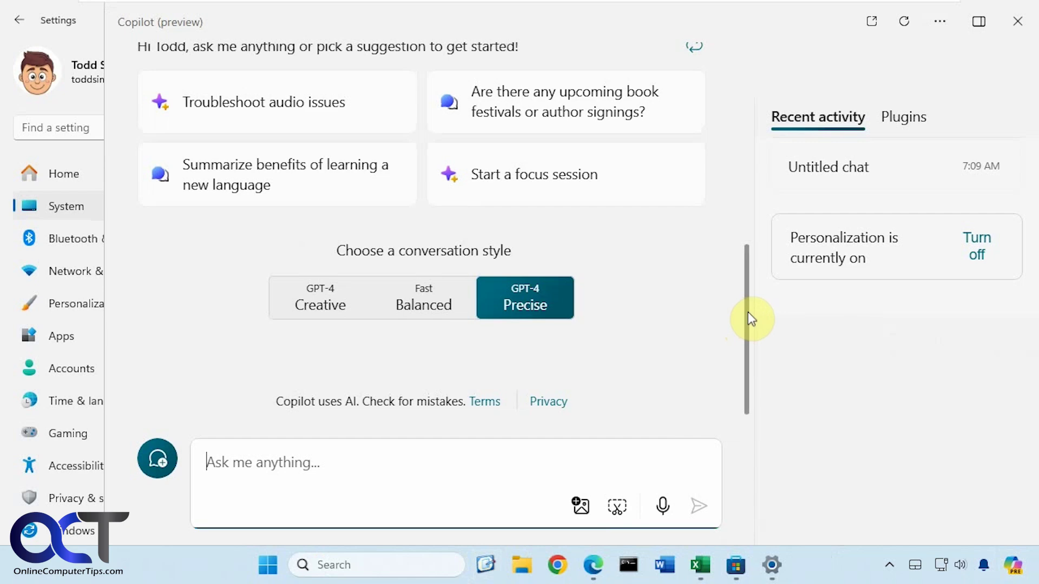
Step: Browse the Copilot pane's Plugins list, then return to Recent activity
left_click_drag(748, 311, 736, 146)
left_click_drag(748, 190, 754, 310)
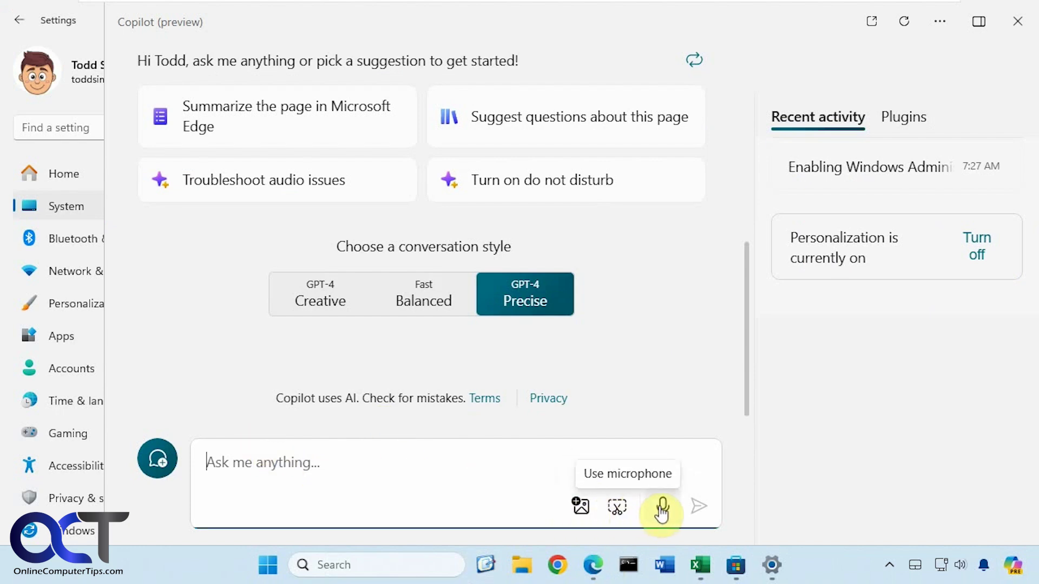
left_click(916, 125)
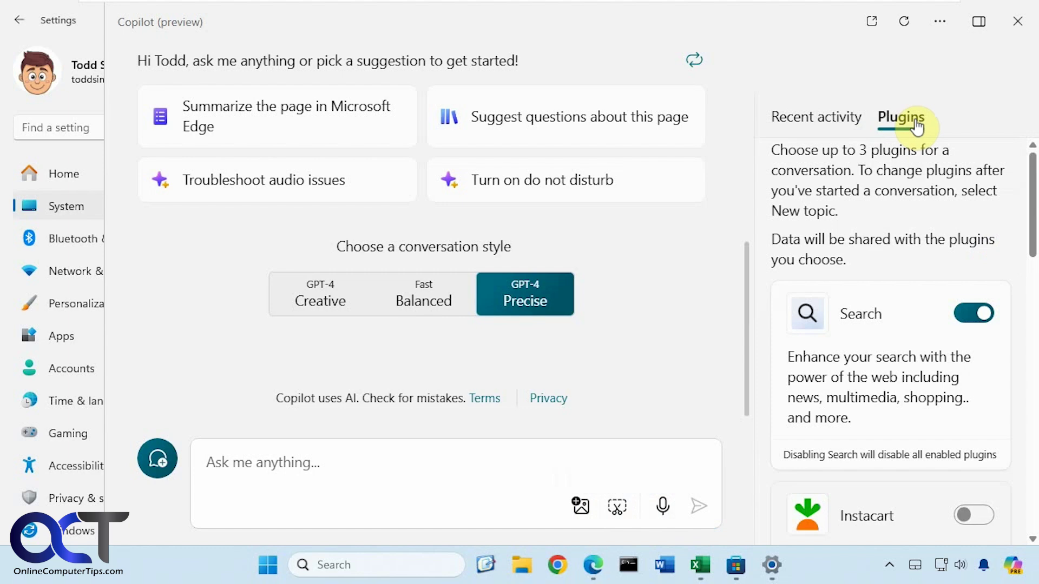
mouse_move(1033, 232)
left_mouse_down()
mouse_move(1034, 346)
mouse_move(1034, 243)
left_mouse_up()
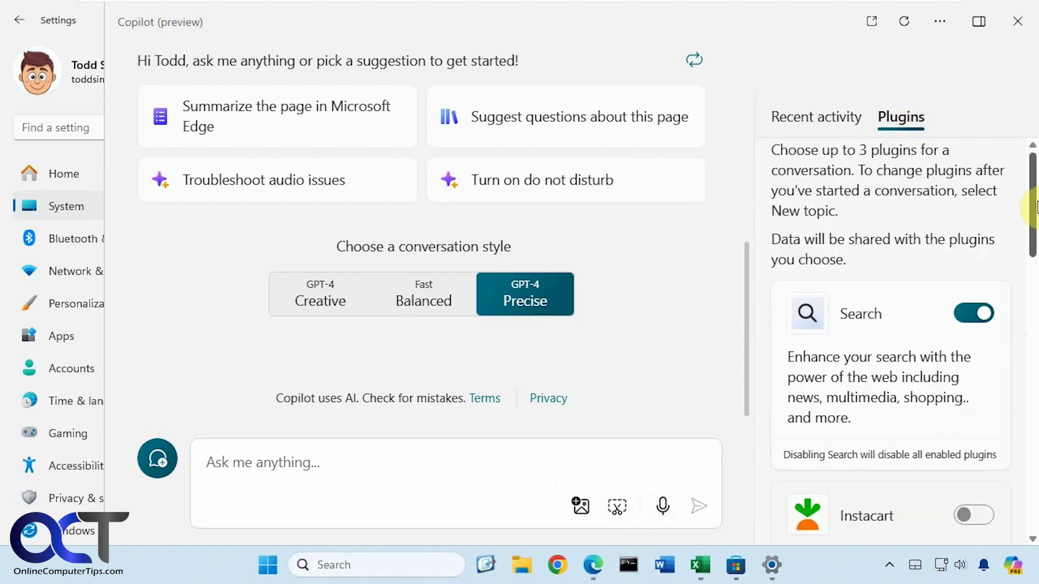
left_click(840, 132)
Step: View Copilot's settings page, go back to the chat, and close the Copilot pane
left_click(938, 21)
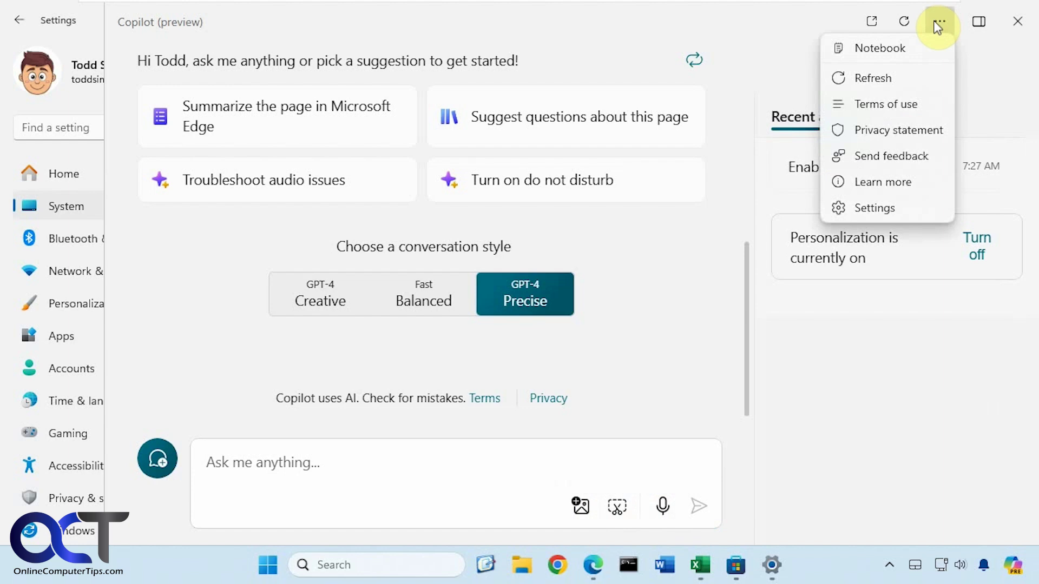
left_click(892, 207)
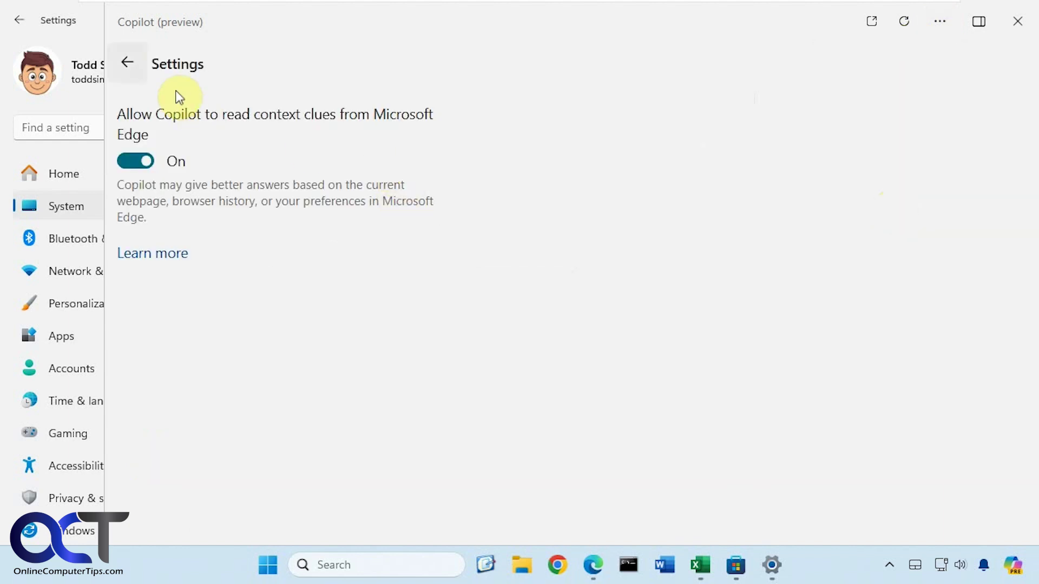
left_click(128, 63)
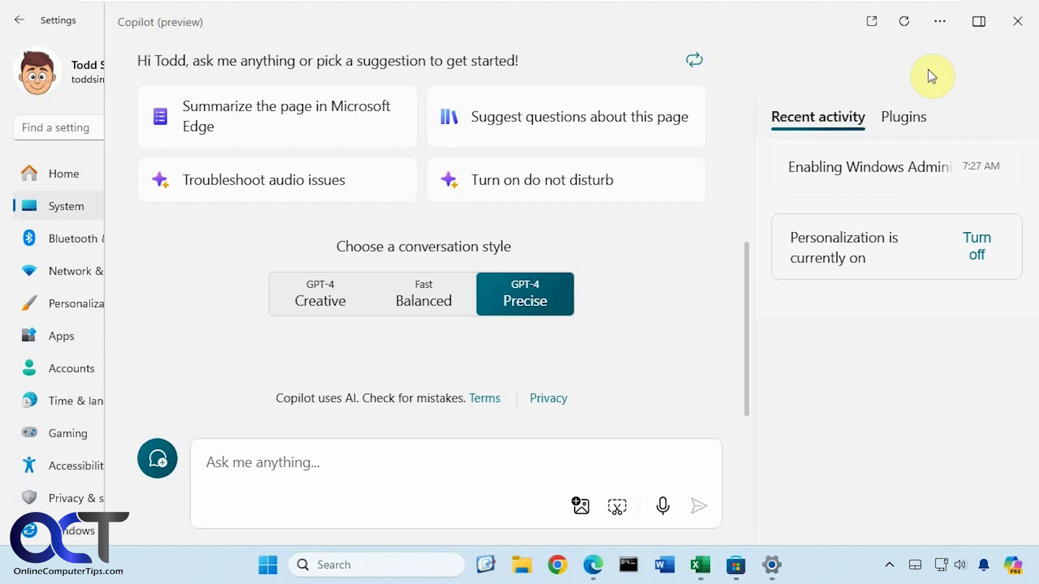
left_click(1017, 22)
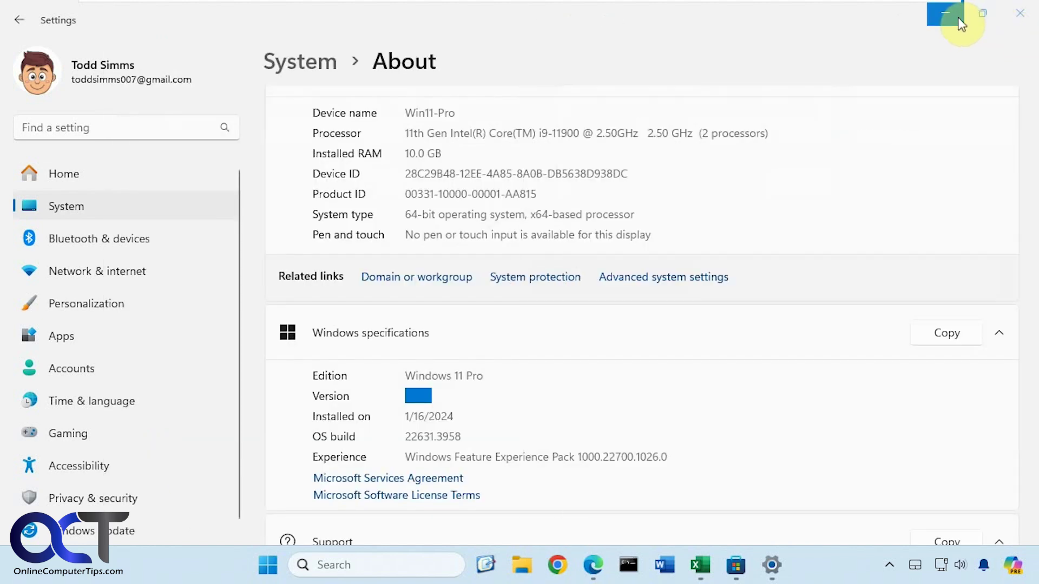
Step: Close Settings, bring up the Microsoft Copilot page in Microsoft Store, and try its Open button twice
left_click(1011, 17)
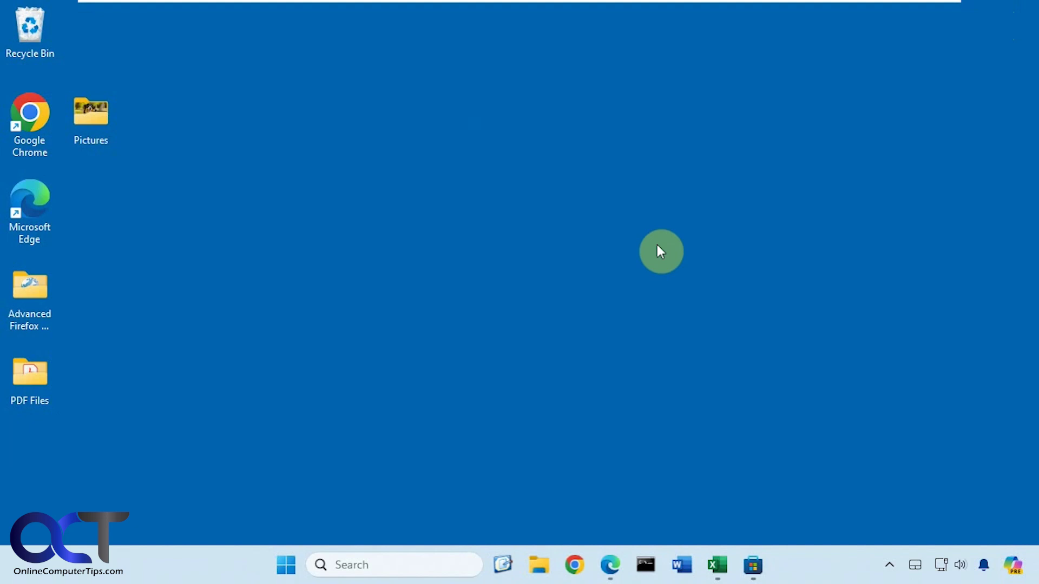
left_click(752, 566)
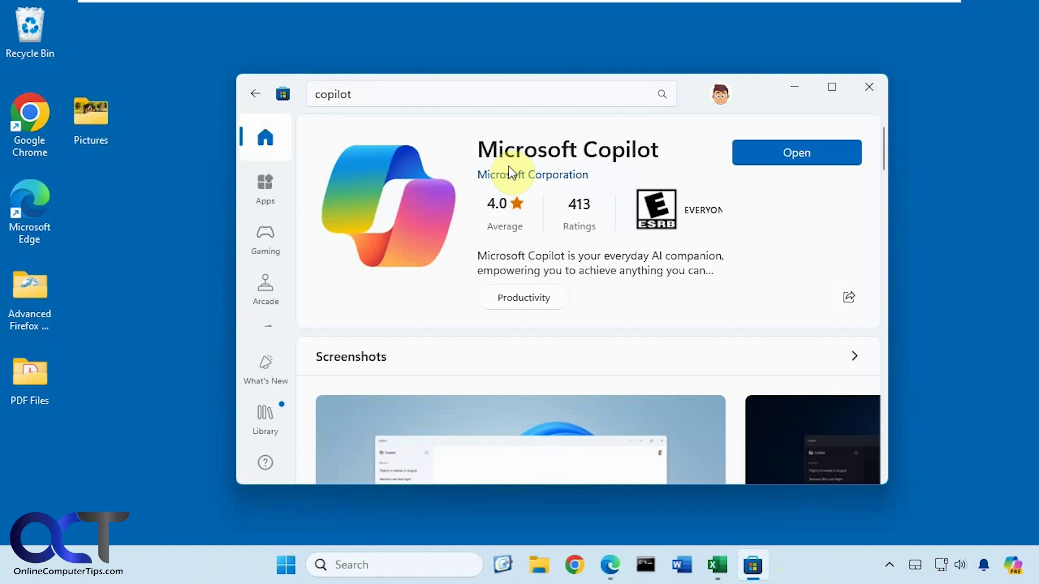
left_click(771, 164)
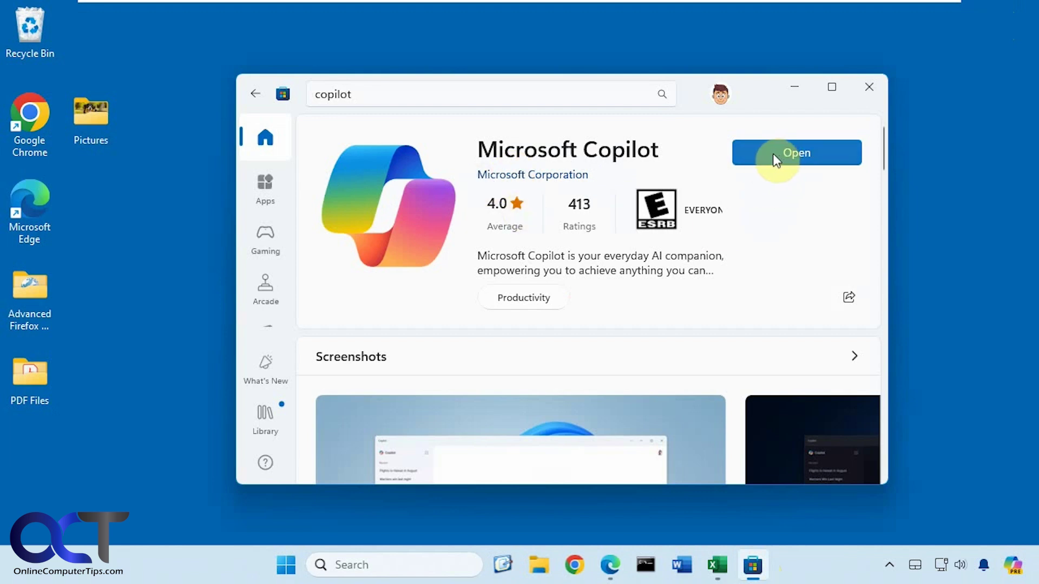
left_click(774, 155)
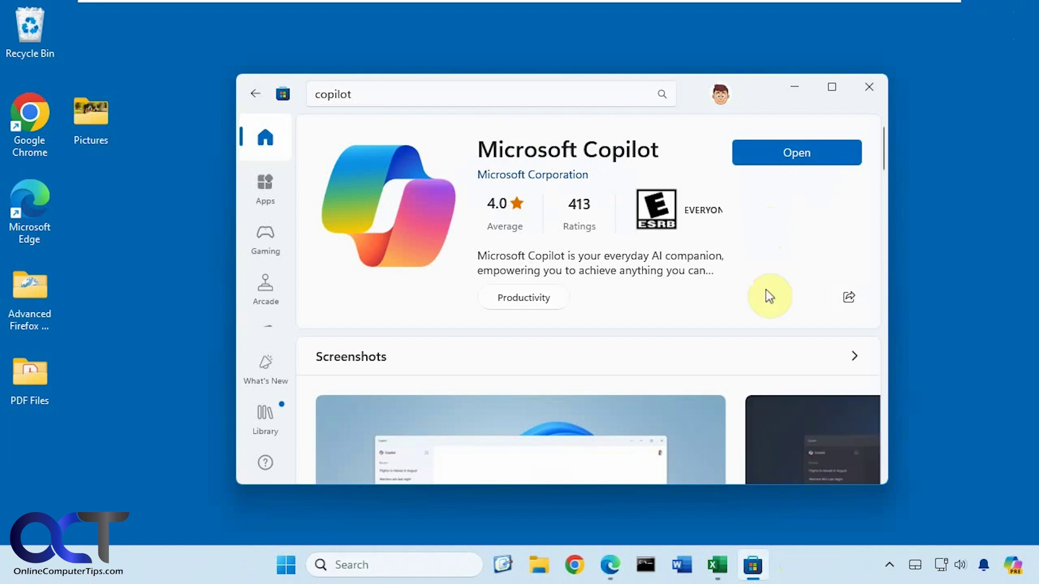
Step: Open Start's All apps list and scroll down to Copilot under C
key("super")
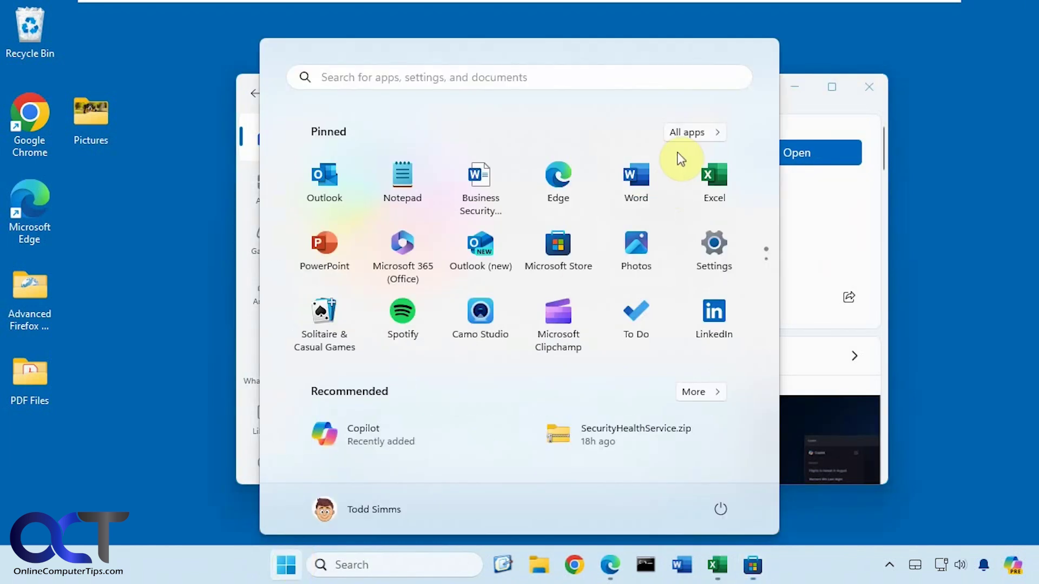
left_click(688, 136)
scroll(524, 304, "down", 4)
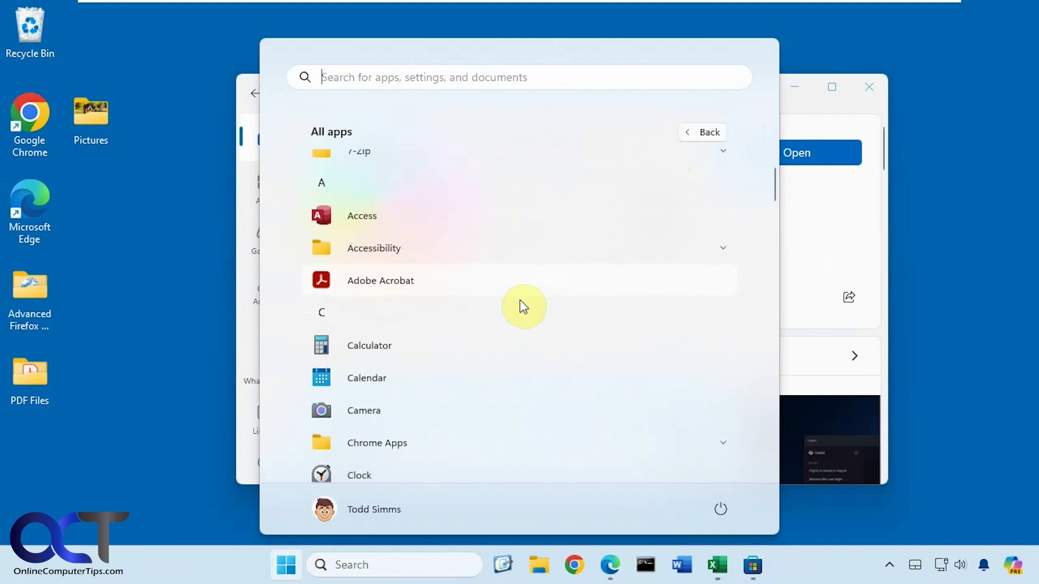
scroll(524, 307, "down", 1)
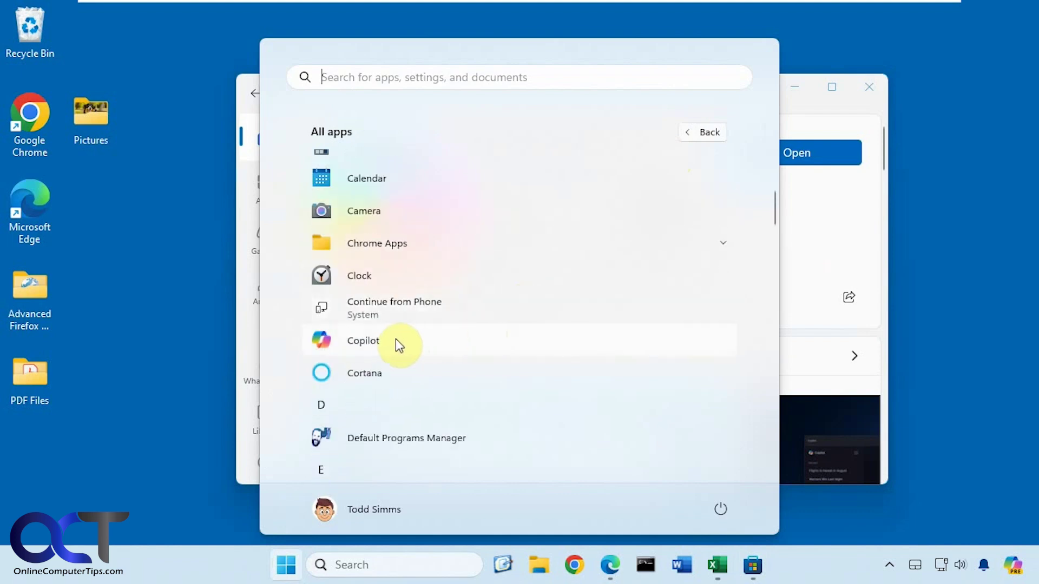
Step: Launch Copilot from All apps, opening copilot.microsoft.com in Chrome
left_click(366, 341)
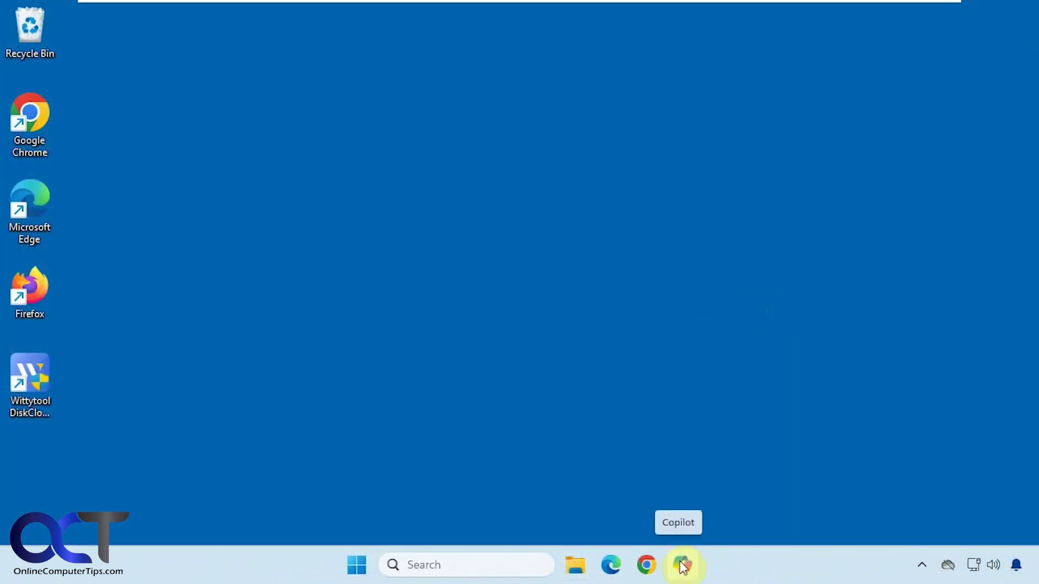
Step: Launch the Copilot app from Start > All apps under C
left_click(357, 565)
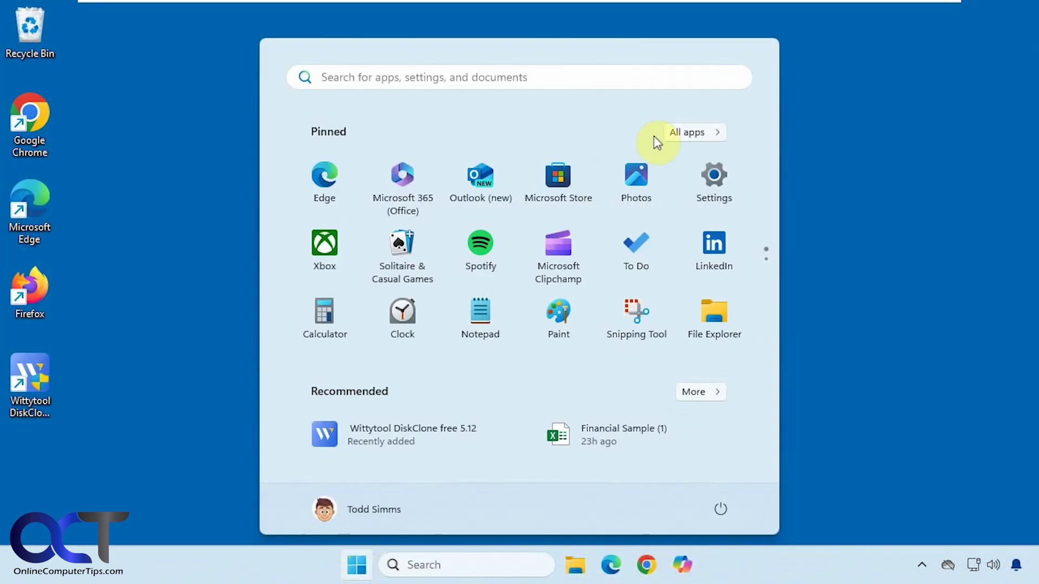
left_click(690, 134)
scroll(541, 260, "down", 2)
scroll(516, 301, "down", 3)
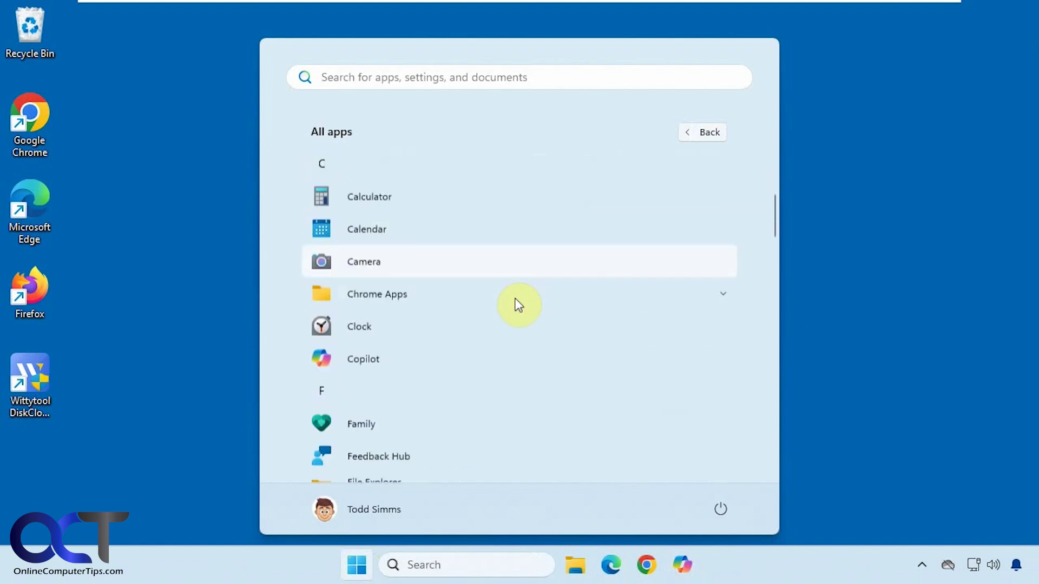
left_click(396, 301)
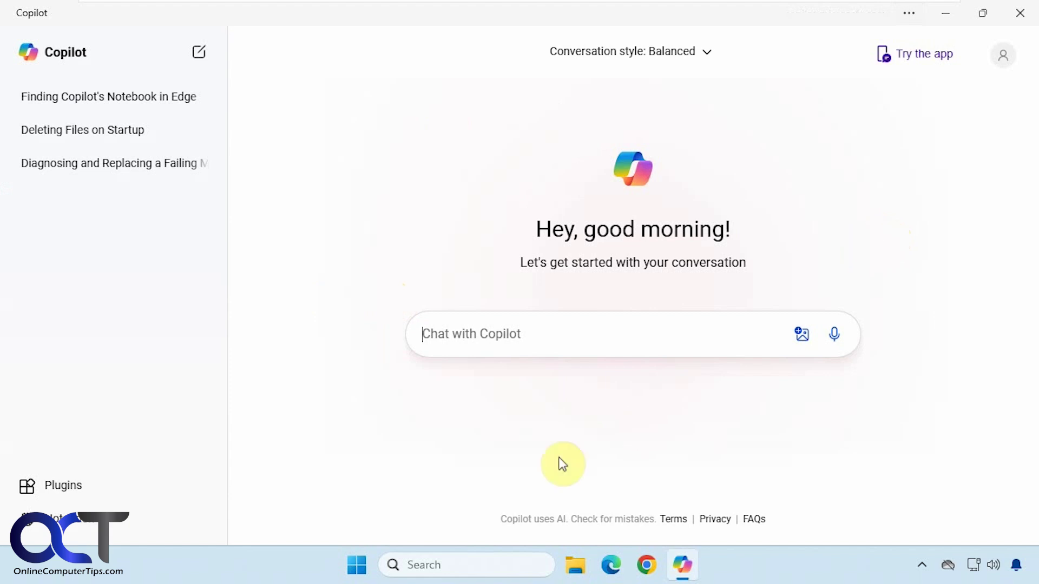
left_click(707, 60)
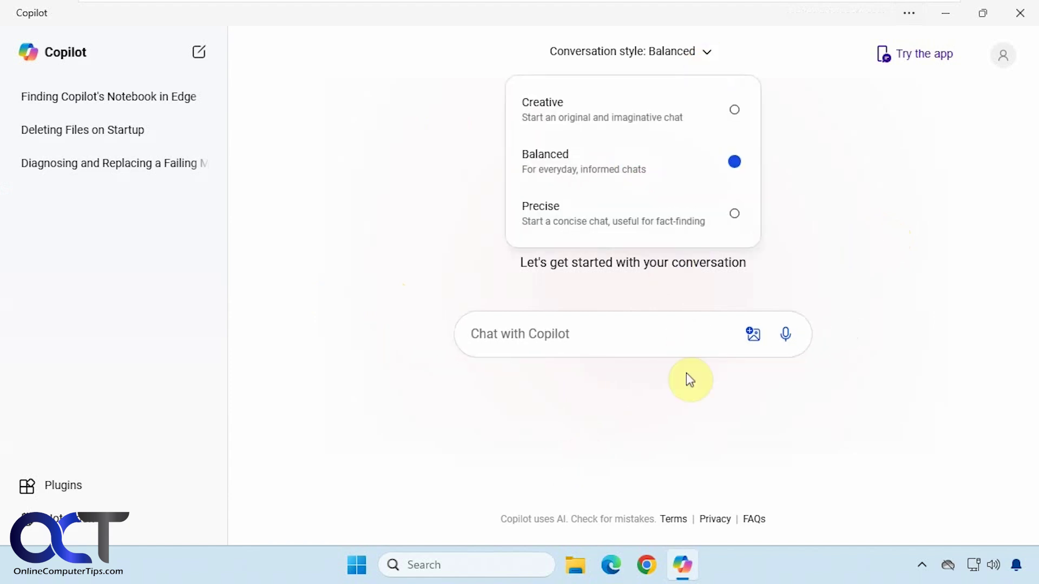
left_click(685, 415)
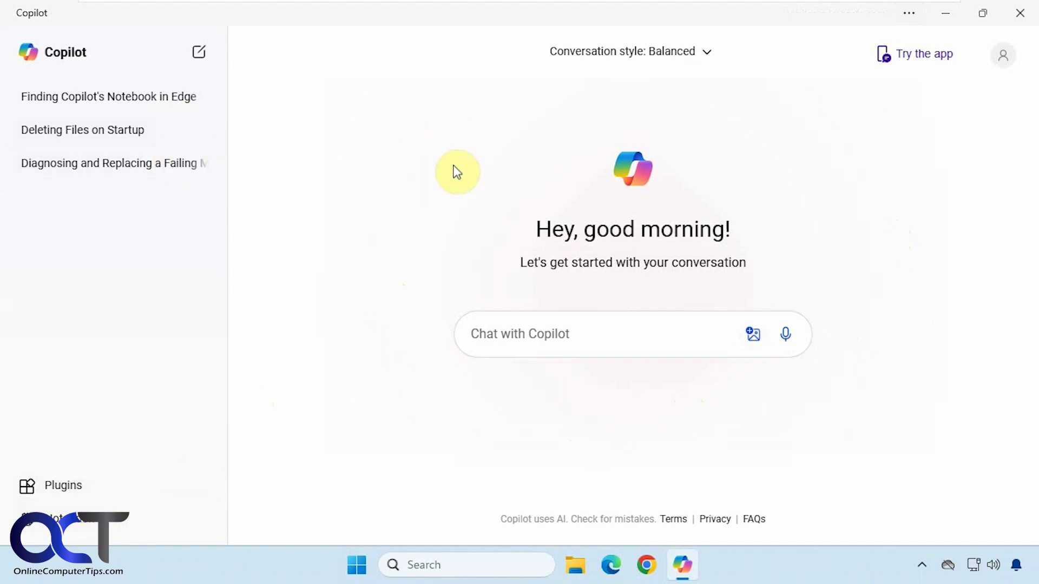
Step: Open the Copilot app's settings from Edge's app menu and review its About, Permissions and Privacy sections
left_click(909, 14)
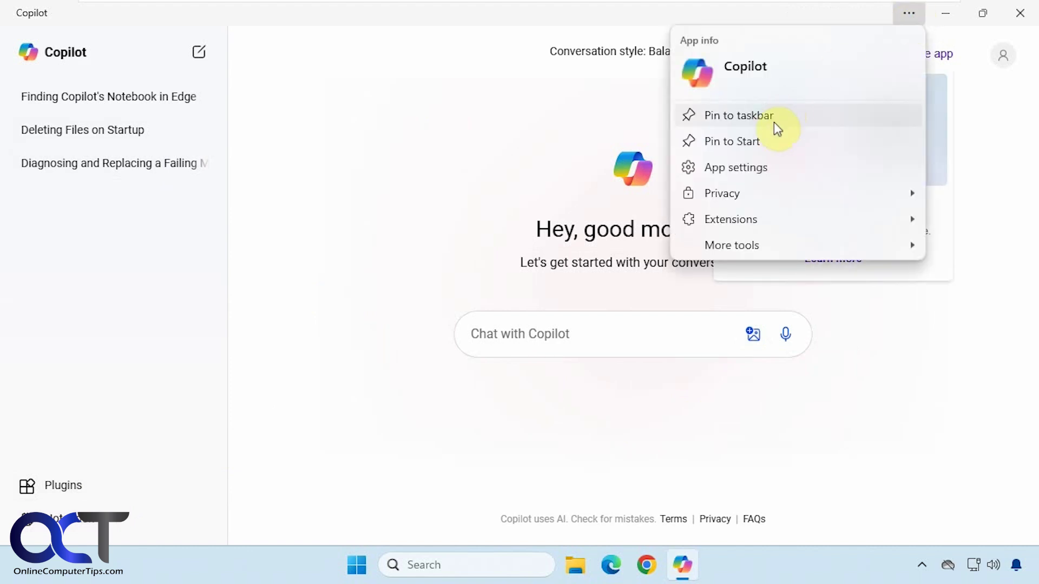
left_click(756, 170)
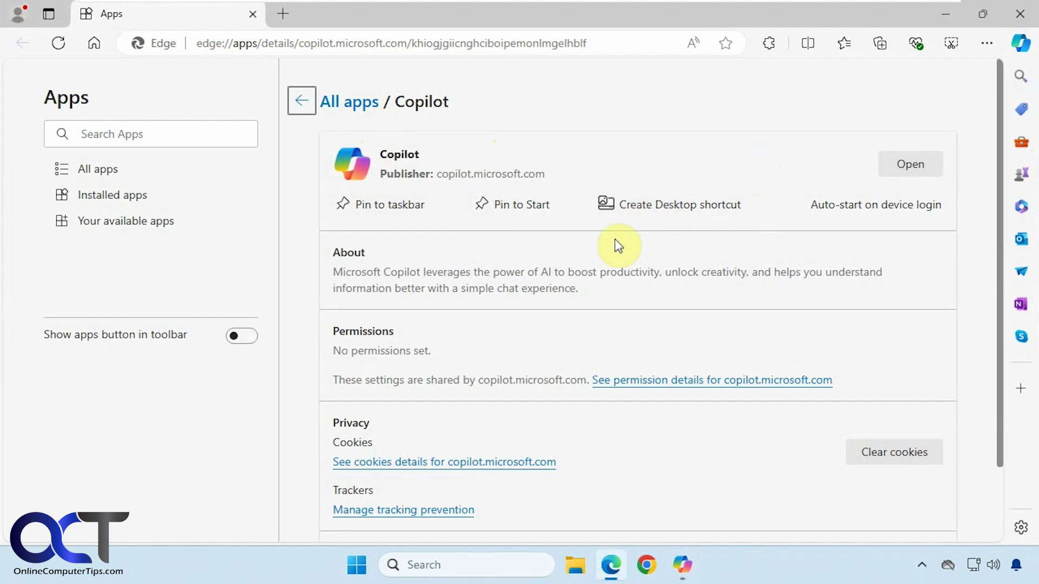
scroll(617, 292, "down", 2)
scroll(617, 292, "up", 1)
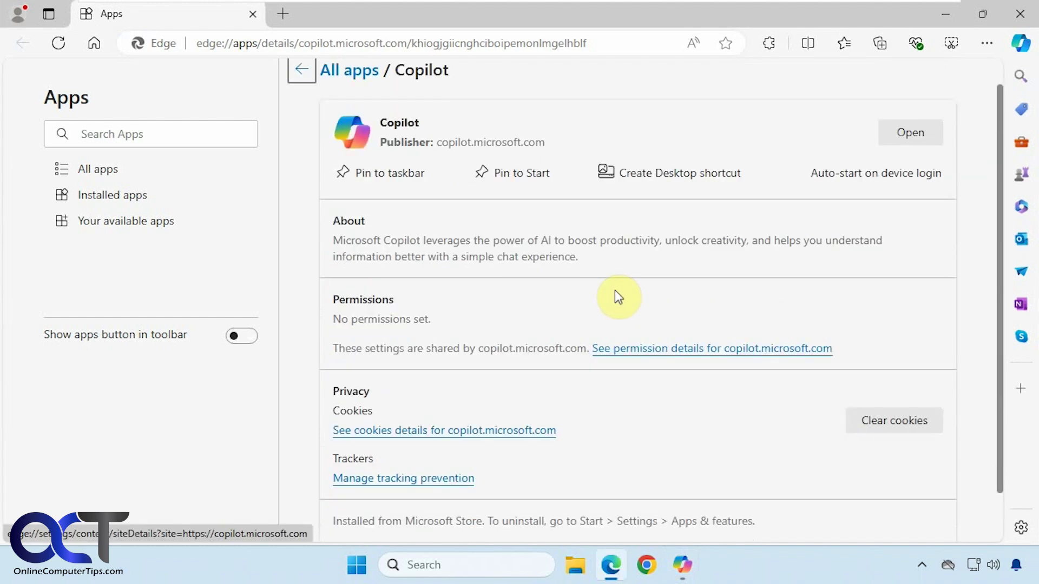
scroll(616, 295, "down", 1)
scroll(610, 297, "up", 2)
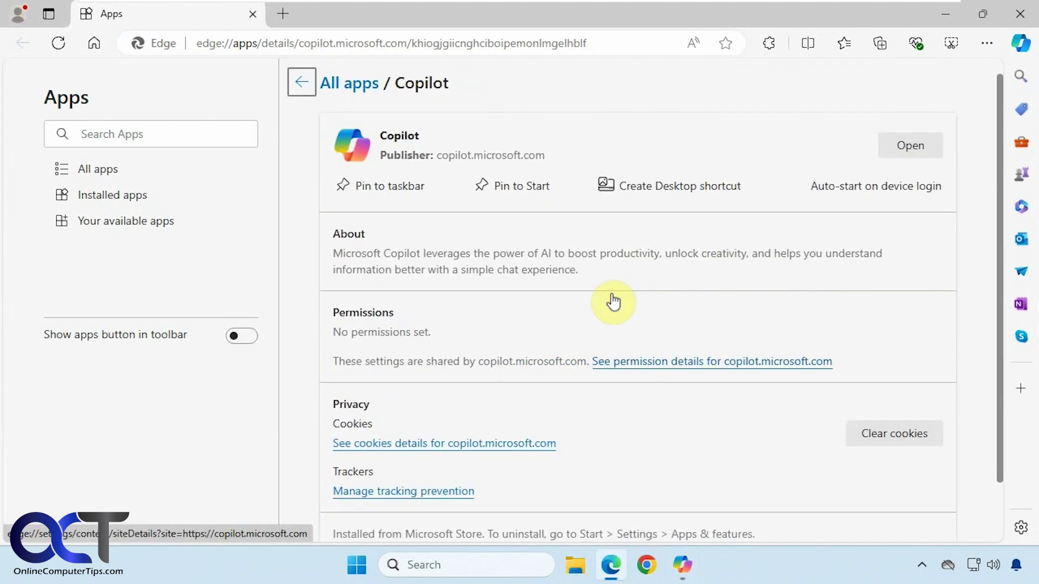
Step: Close the Edge window and open Copilot's full settings page at Location from the account menu
left_click(1014, 21)
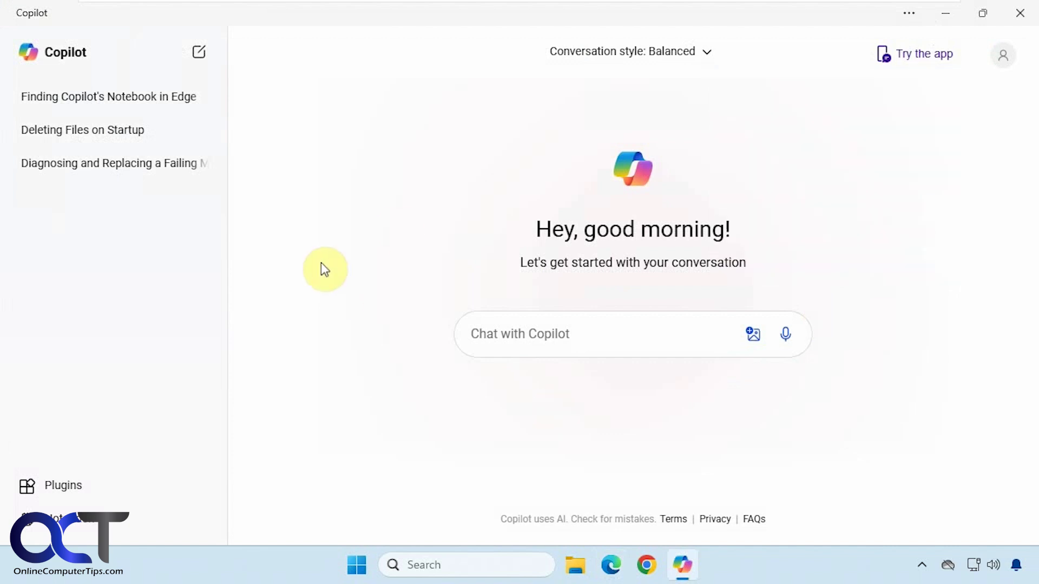
left_click(1002, 59)
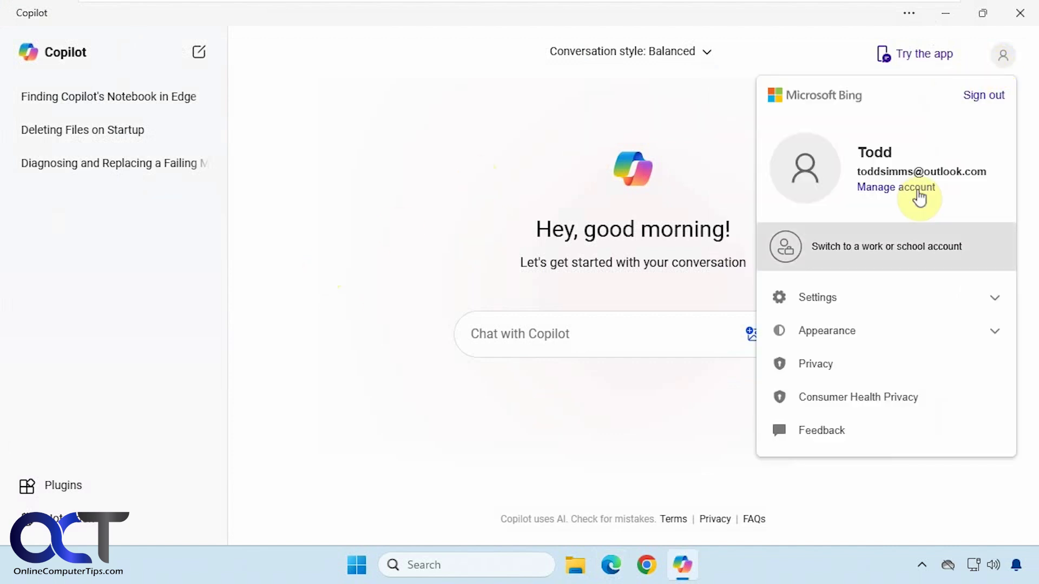
left_click(866, 299)
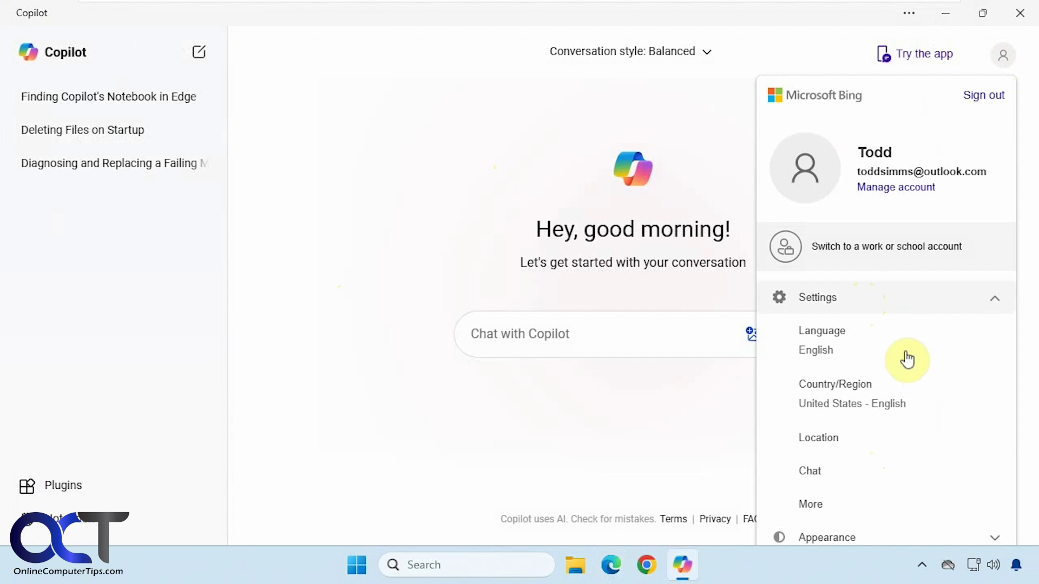
left_click(837, 442)
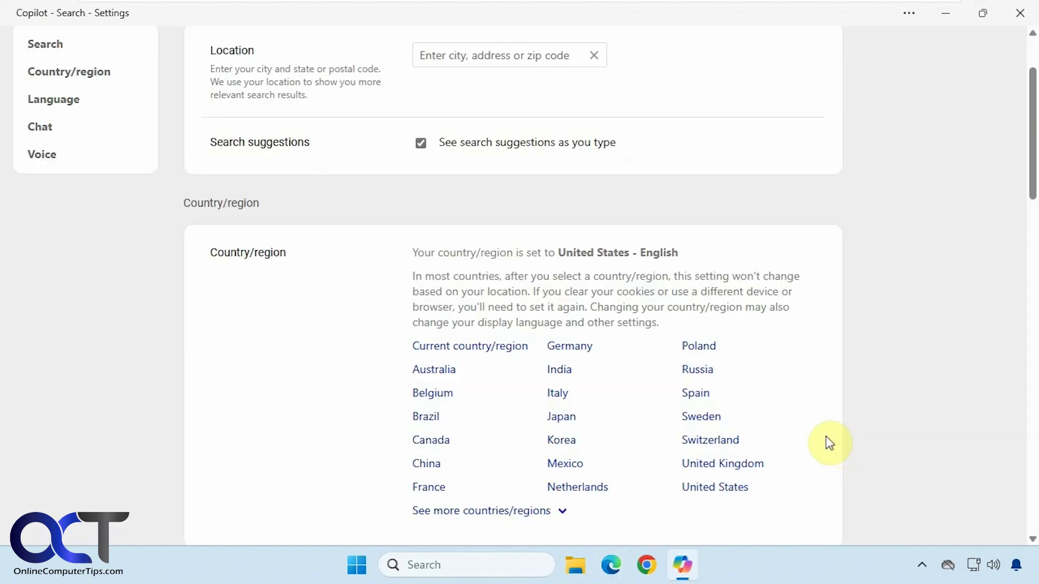
Step: Review the settings down to Voice, with auto-detect spoken languages on, then save them
scroll(381, 221, "up", 1)
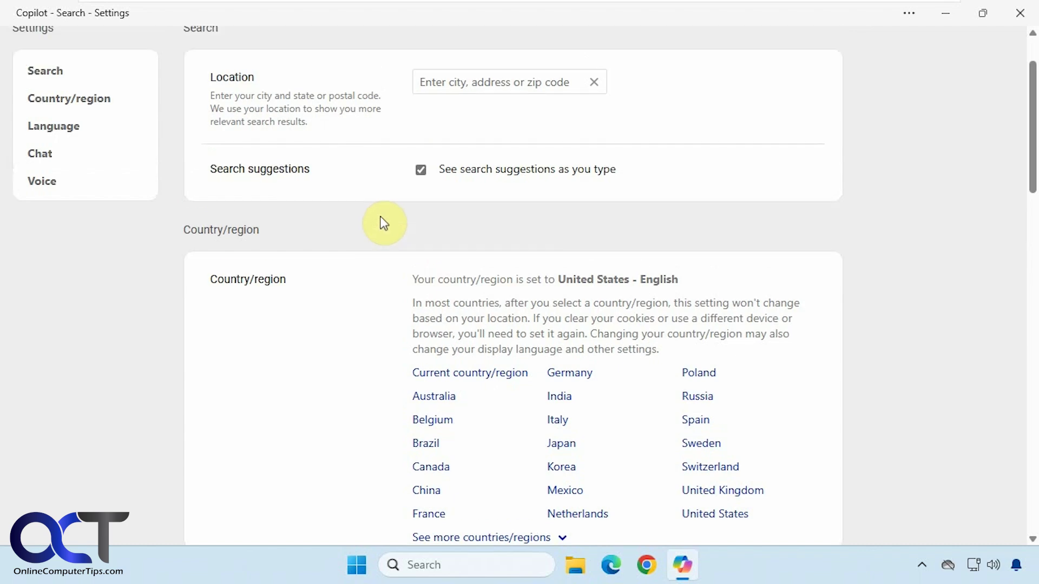
scroll(384, 223, "up", 2)
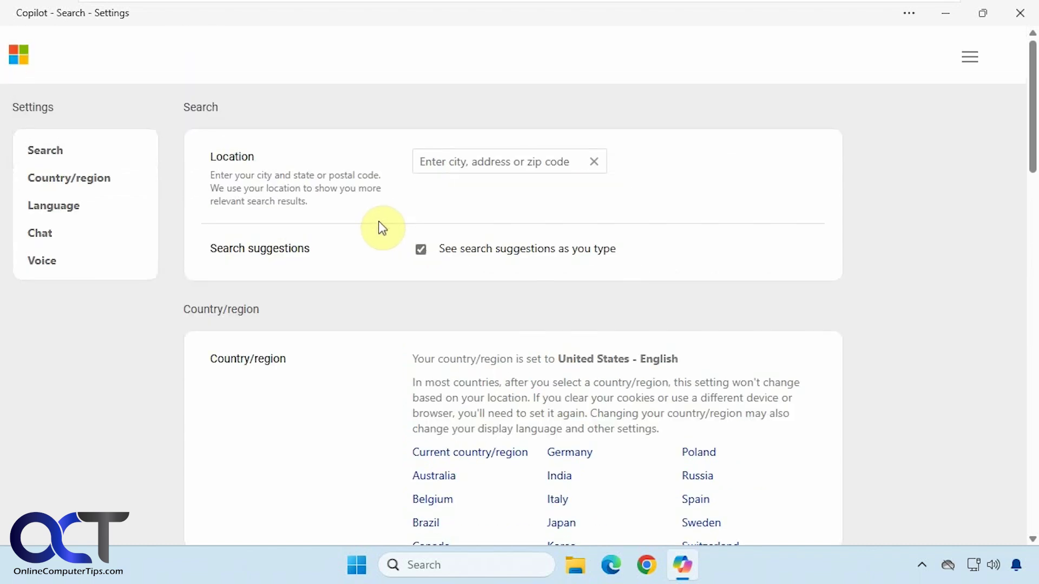
scroll(382, 228, "down", 9)
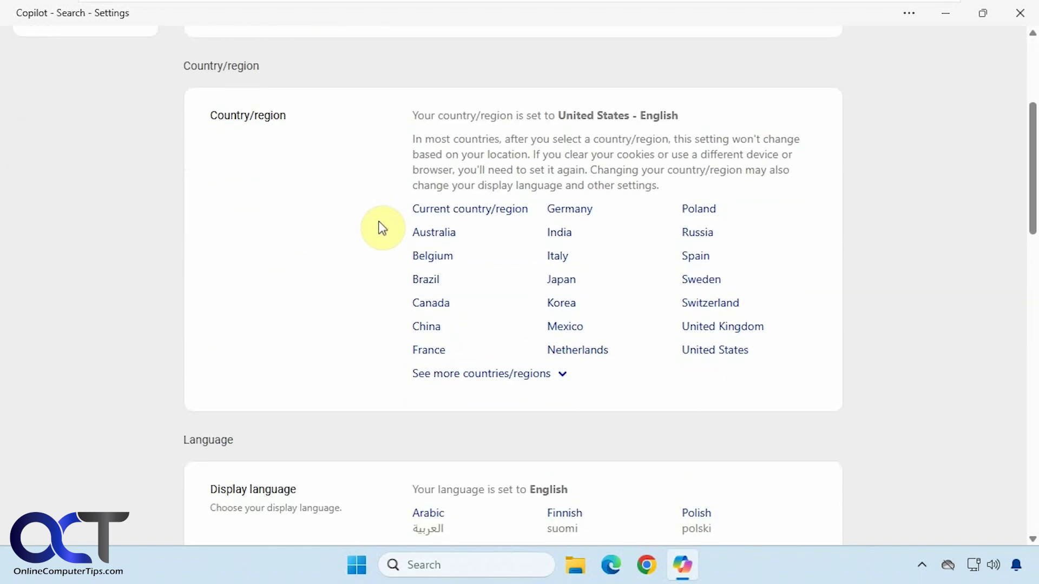
scroll(383, 229, "down", 9)
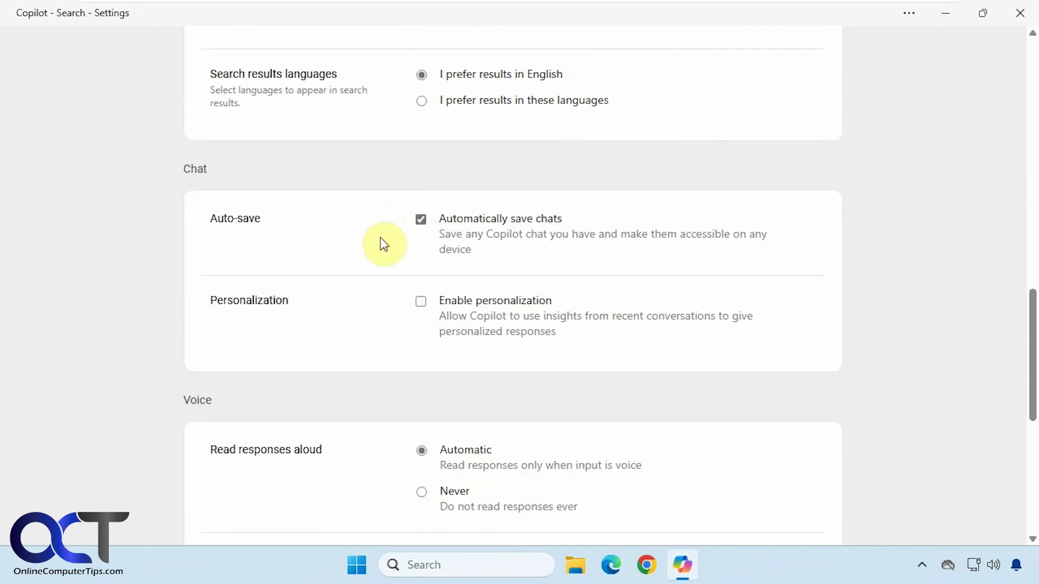
scroll(384, 319, "down", 4)
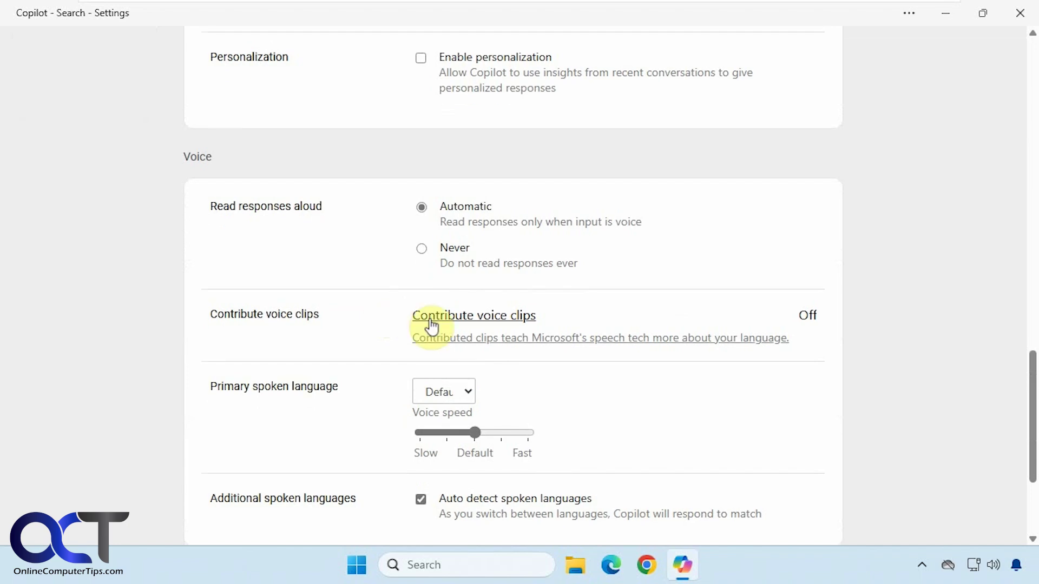
scroll(421, 320, "down", 3)
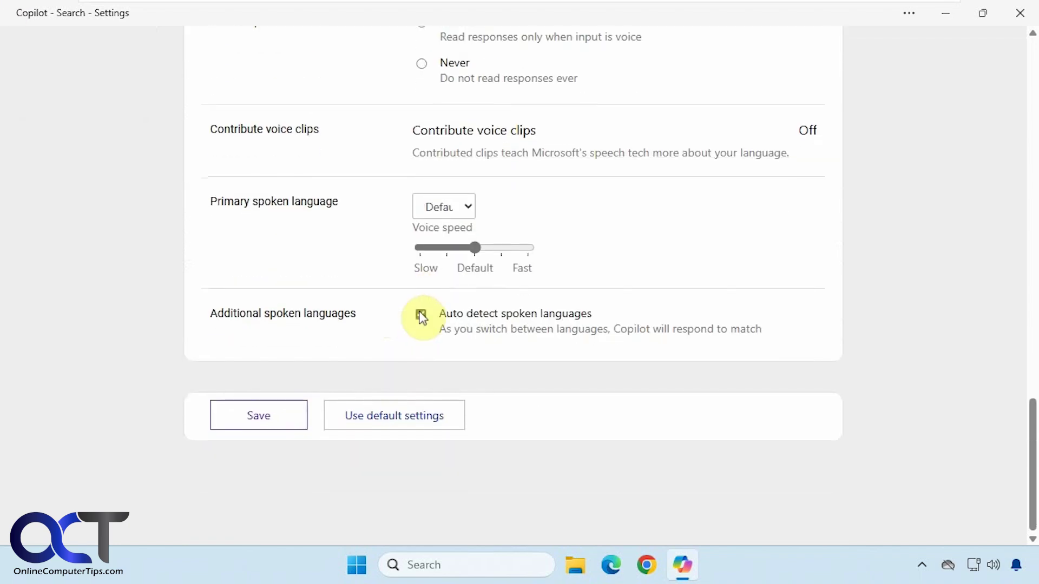
scroll(423, 318, "up", 10)
scroll(422, 318, "up", 10)
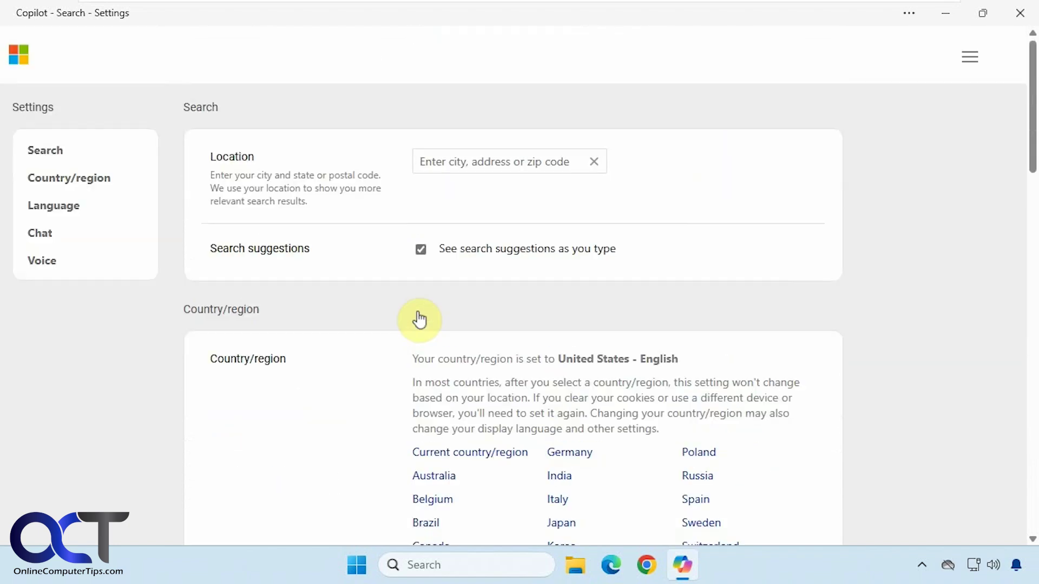
scroll(420, 319, "down", 15)
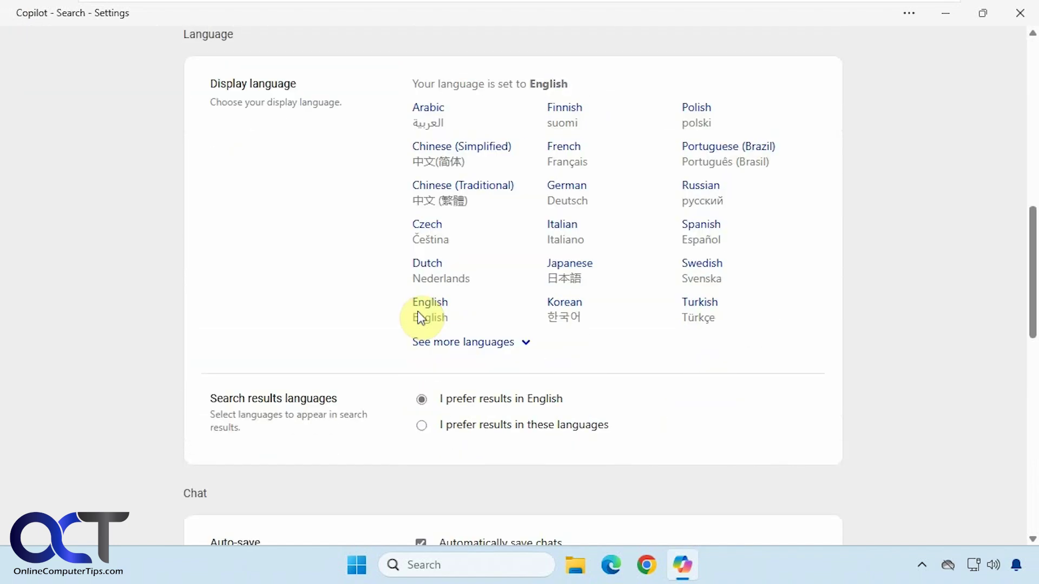
scroll(421, 318, "down", 8)
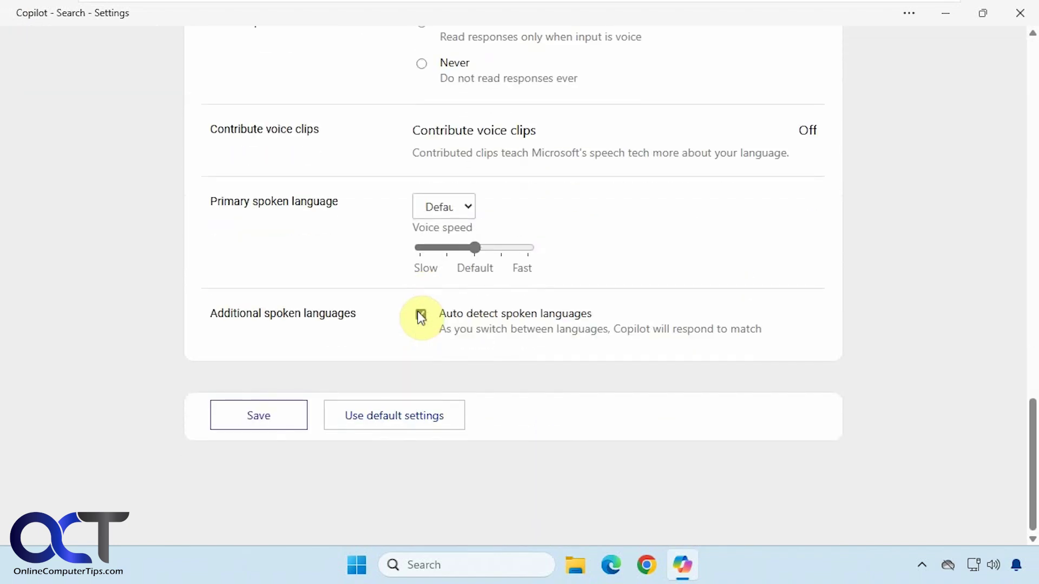
left_click(296, 403)
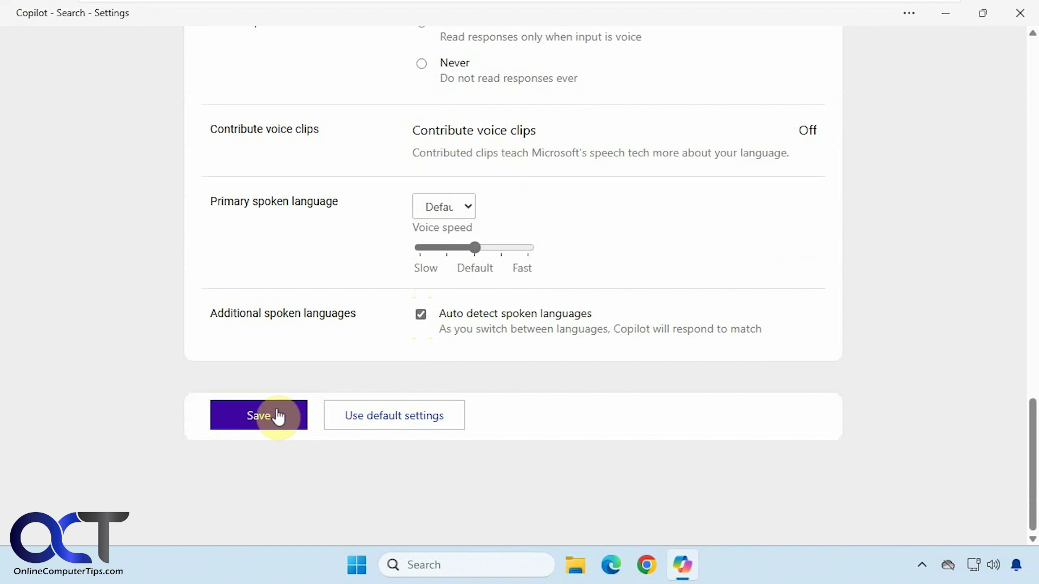
left_click(277, 410)
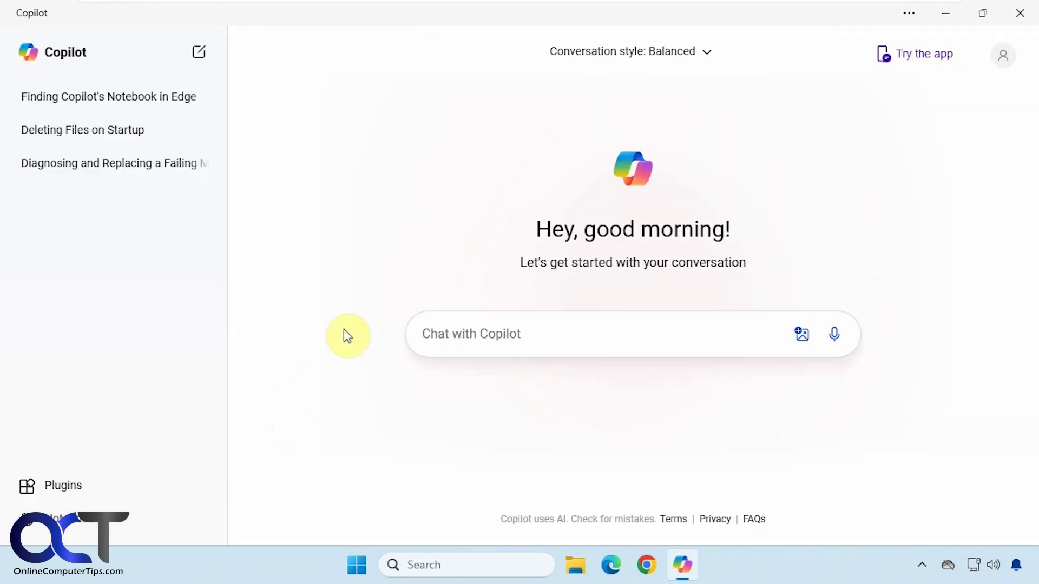
left_click(1001, 63)
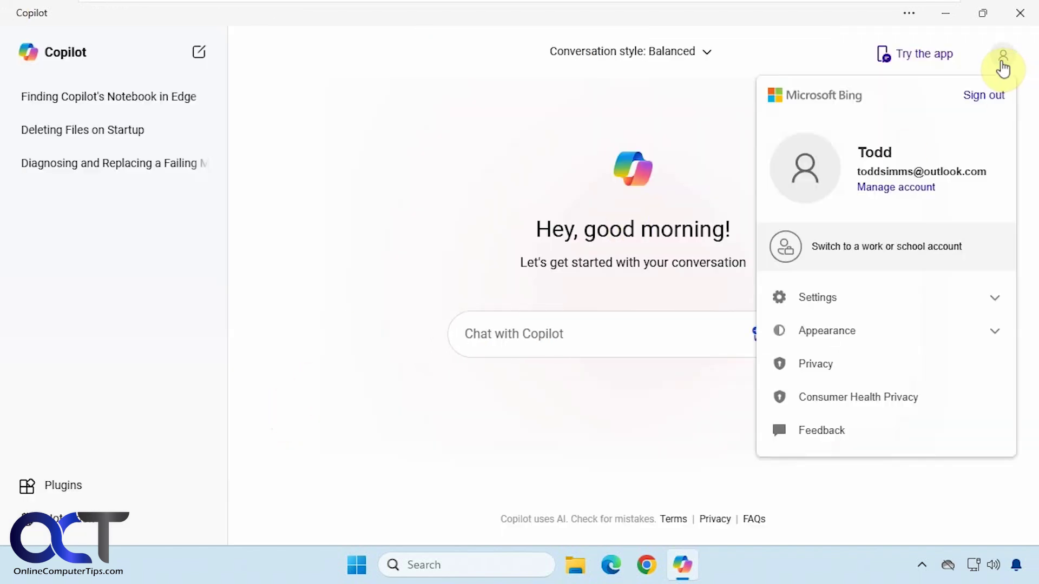
left_click(994, 331)
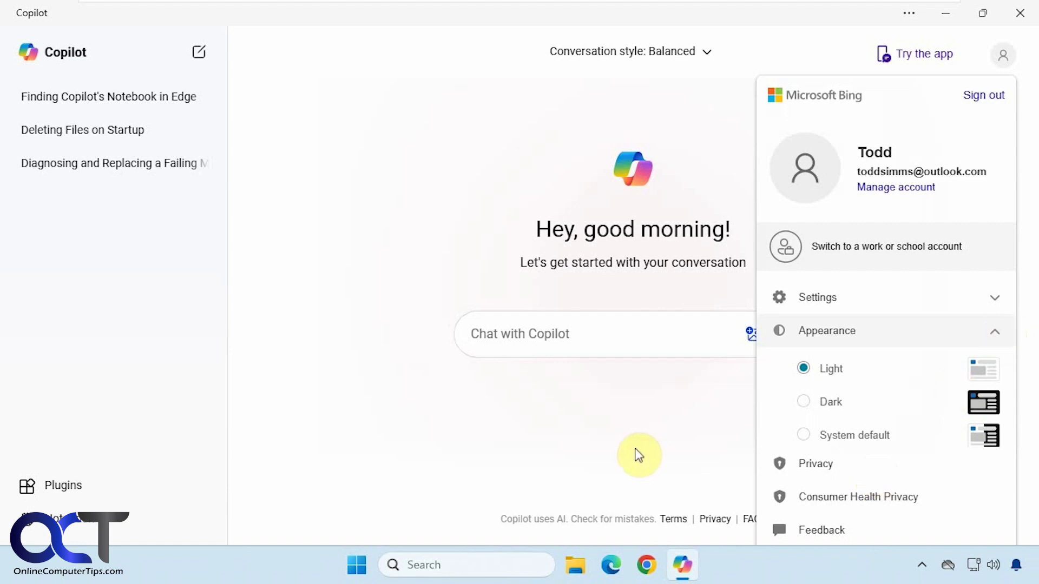
left_click(638, 456)
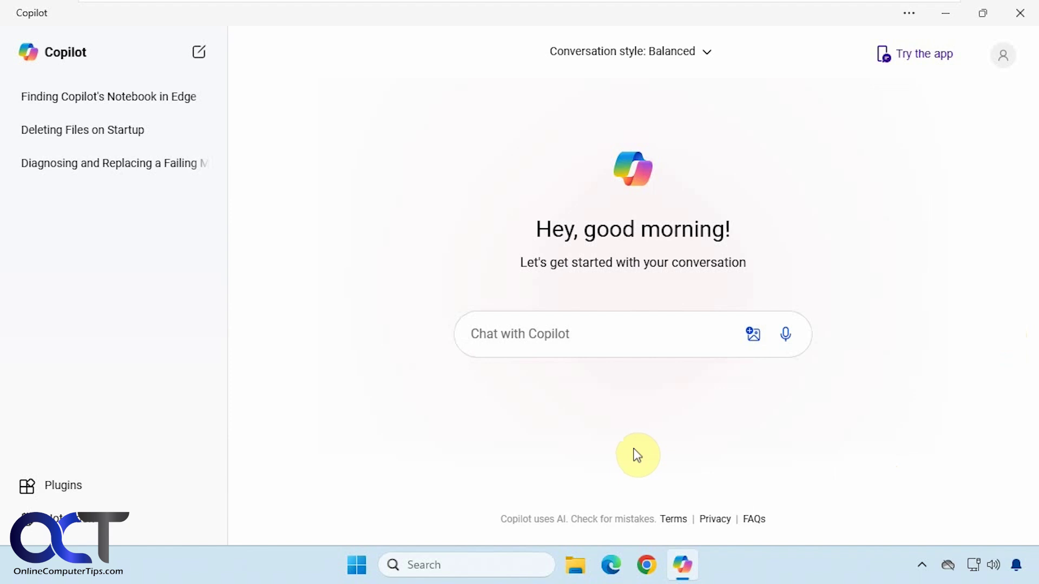